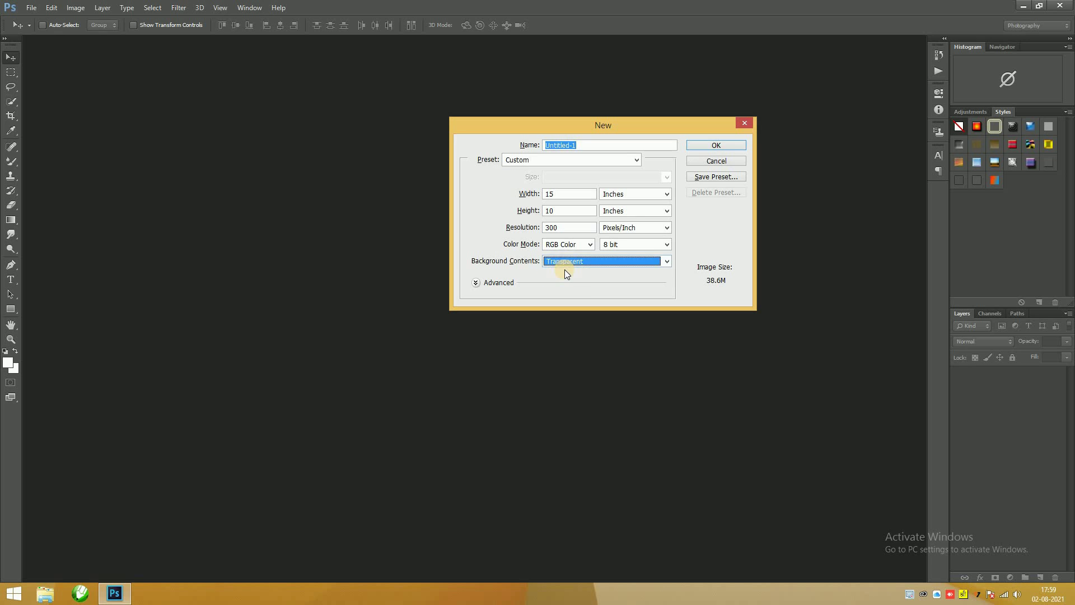
- Create the blank 15 × 10 inch, 300 ppi RGB document Untitled-1
{"action": "left_click", "coordinate": [710, 149]}
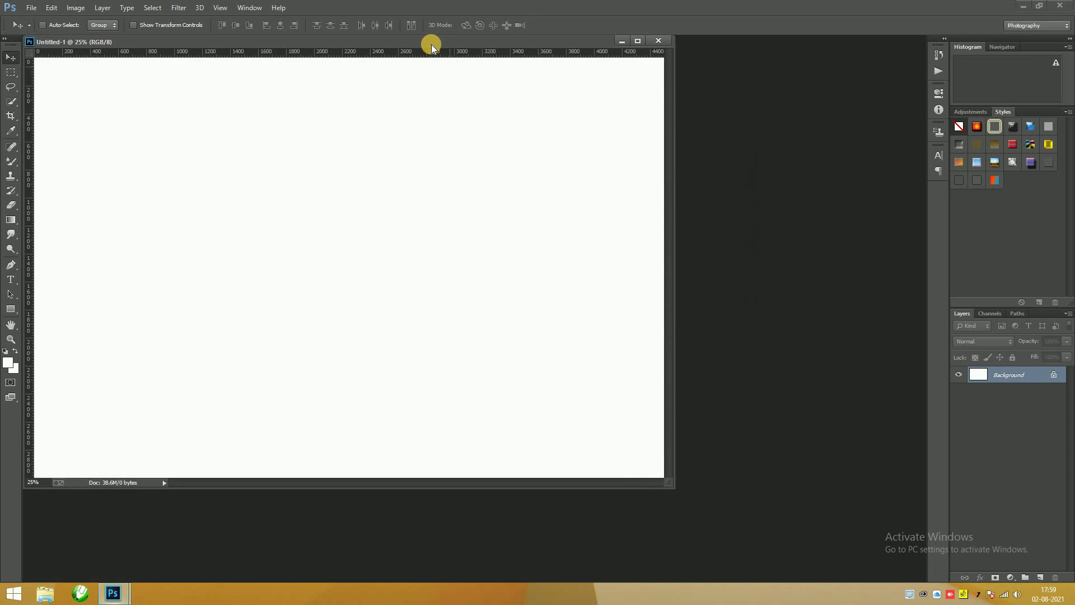
- Bring the ganesh texture 2 image into Untitled-1 as a new layer
{"action": "left_click_drag", "start_coordinate": [431, 45], "coordinate": [474, 42]}
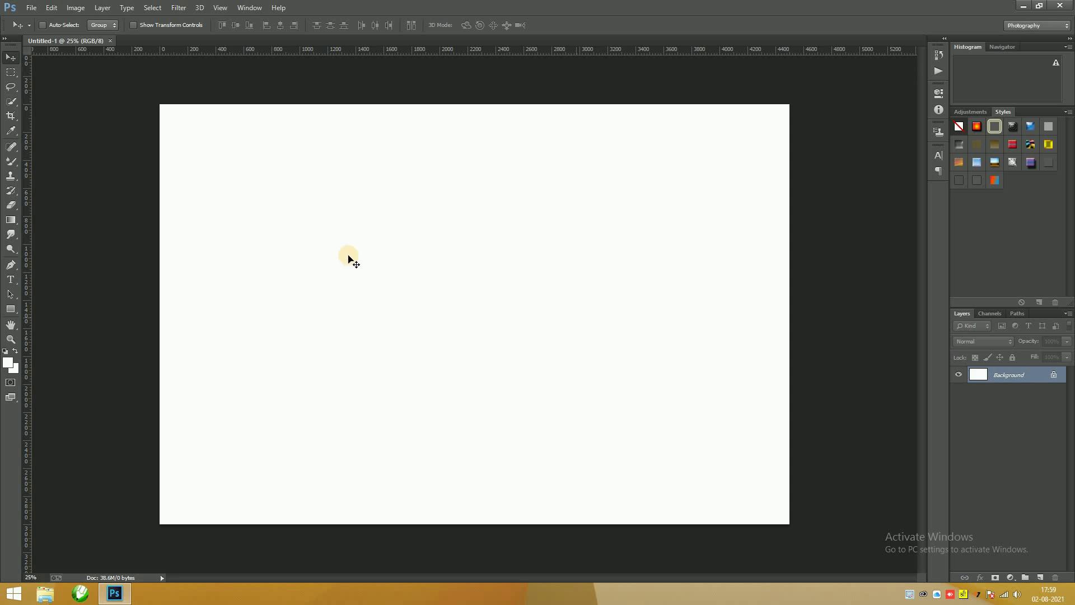
{"action": "key", "text": "ctrl+o"}
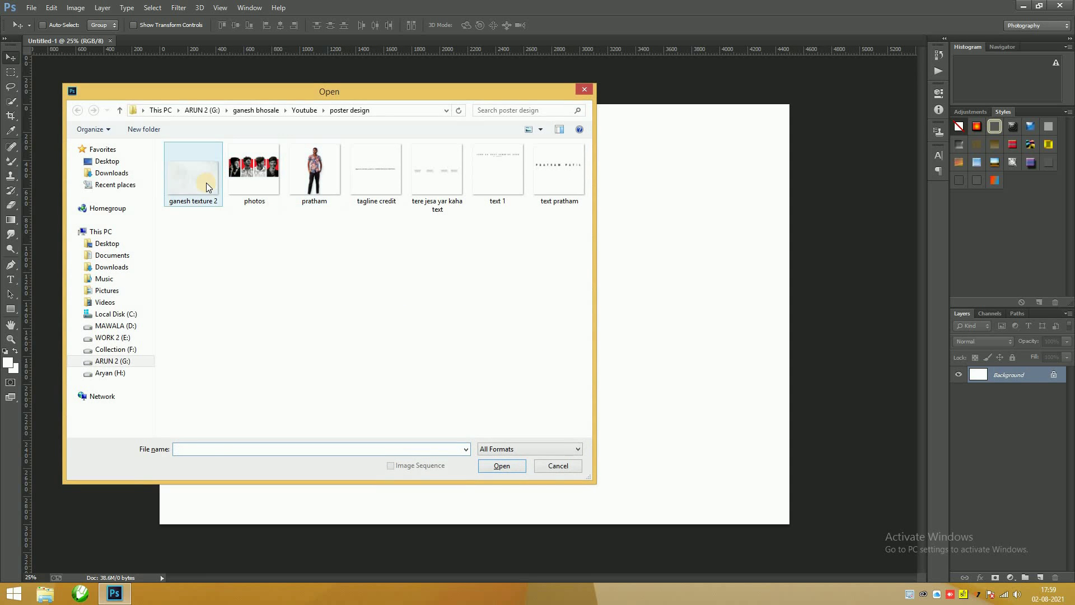
{"action": "left_click", "coordinate": [206, 183]}
{"action": "left_click", "coordinate": [500, 466]}
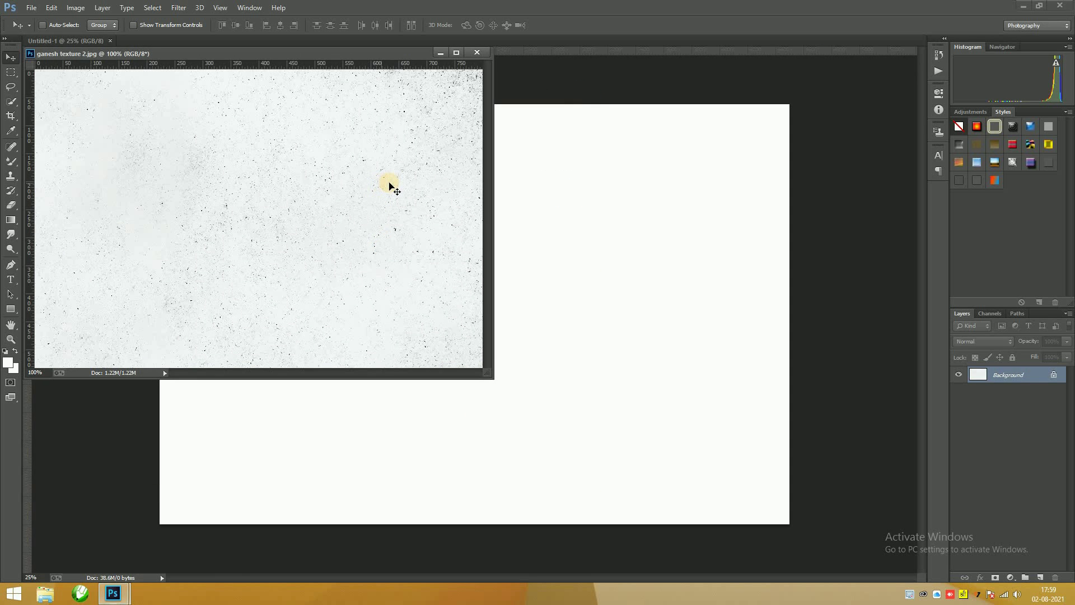
{"action": "left_click_drag", "start_coordinate": [540, 245], "coordinate": [540, 246]}
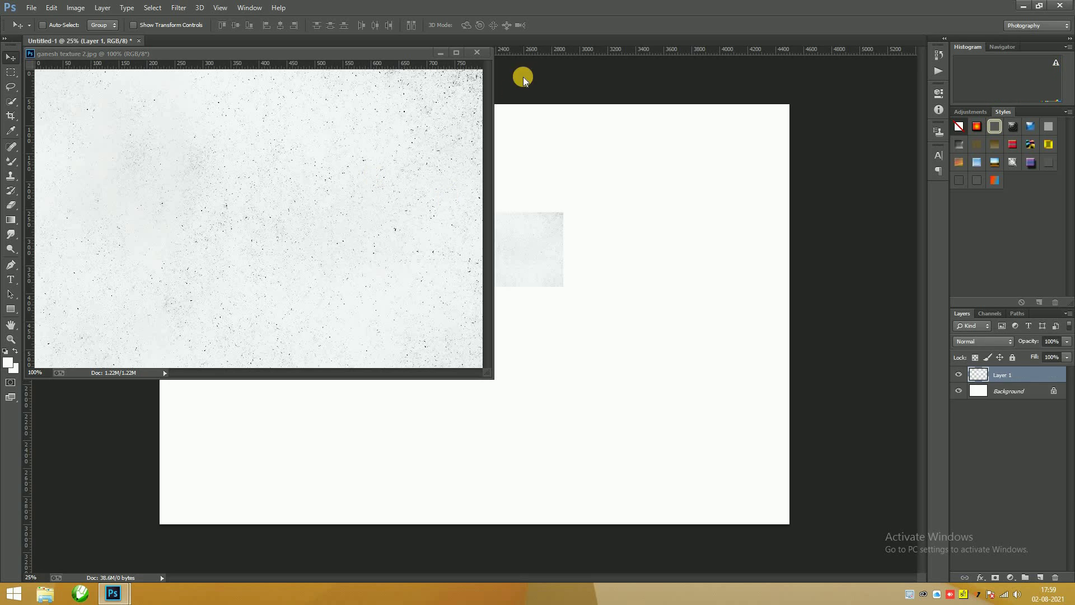
{"action": "left_click", "coordinate": [477, 52]}
- Scale the texture layer so it covers the whole canvas
{"action": "key", "text": "ctrl+t"}
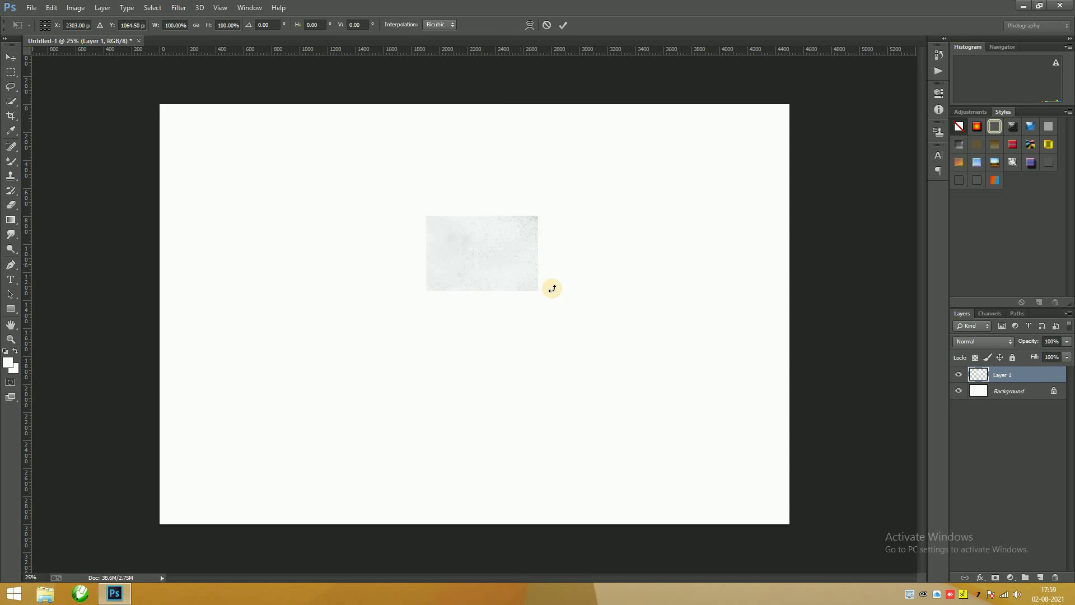
{"action": "mouse_move", "coordinate": [542, 289]}
{"action": "left_mouse_down"}
{"action": "mouse_move", "coordinate": [719, 402]}
{"action": "mouse_move", "coordinate": [772, 408]}
{"action": "left_mouse_up"}
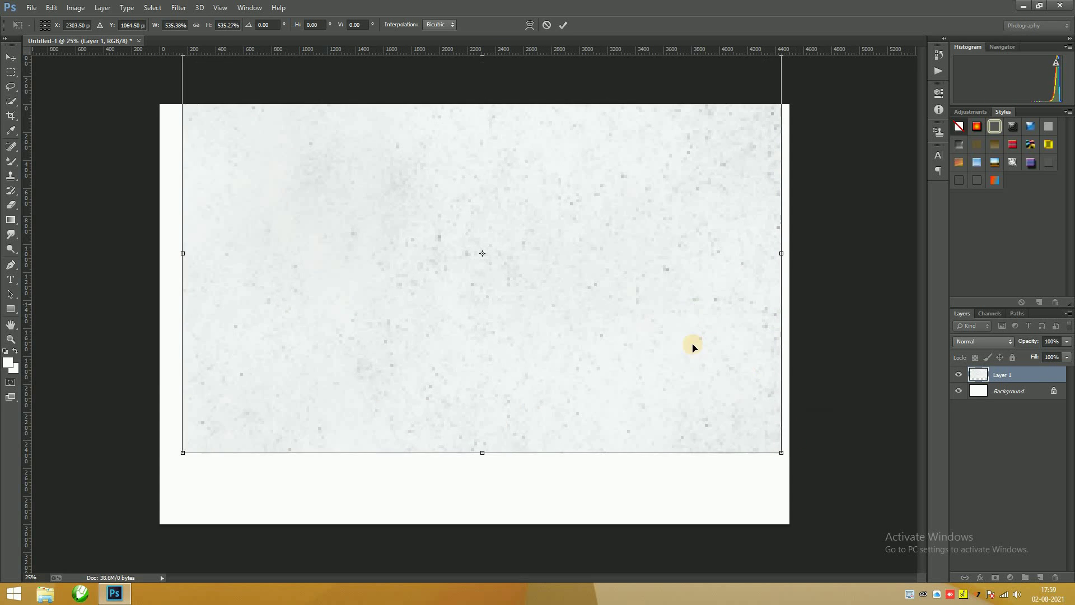
{"action": "mouse_move", "coordinate": [691, 346]}
{"action": "left_mouse_down"}
{"action": "mouse_move", "coordinate": [690, 365]}
{"action": "mouse_move", "coordinate": [672, 352]}
{"action": "mouse_move", "coordinate": [708, 403]}
{"action": "left_mouse_up"}
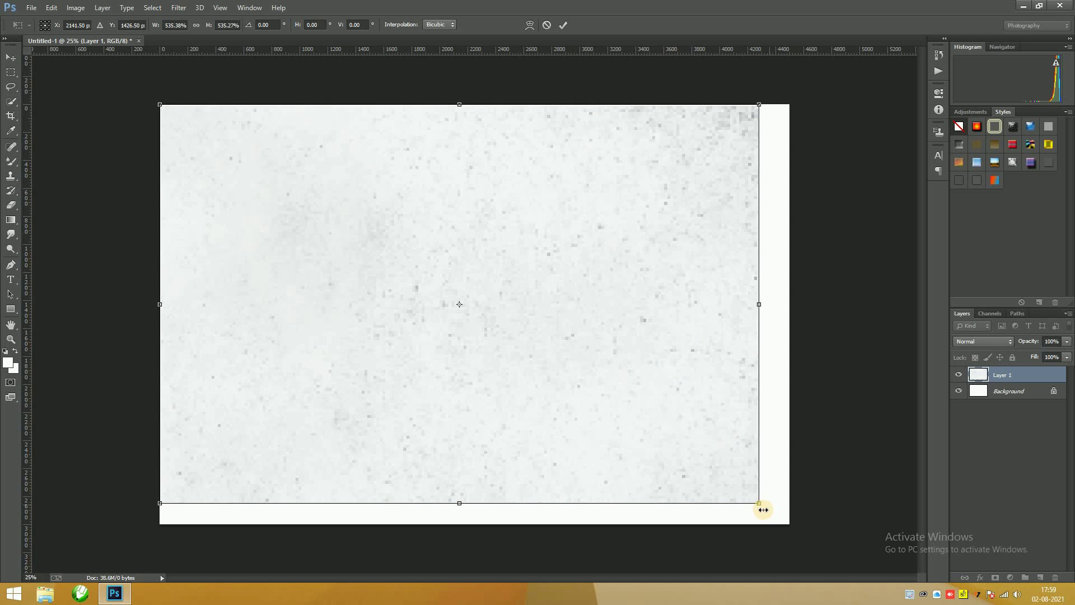
{"action": "left_click_drag", "start_coordinate": [757, 502], "coordinate": [787, 522]}
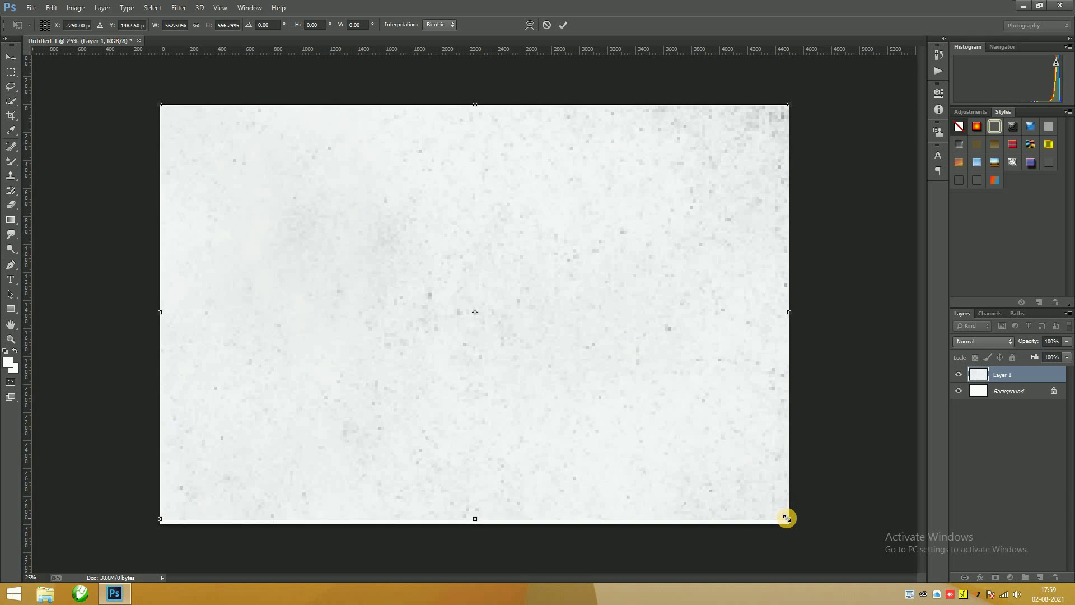
{"action": "key", "text": "Return"}
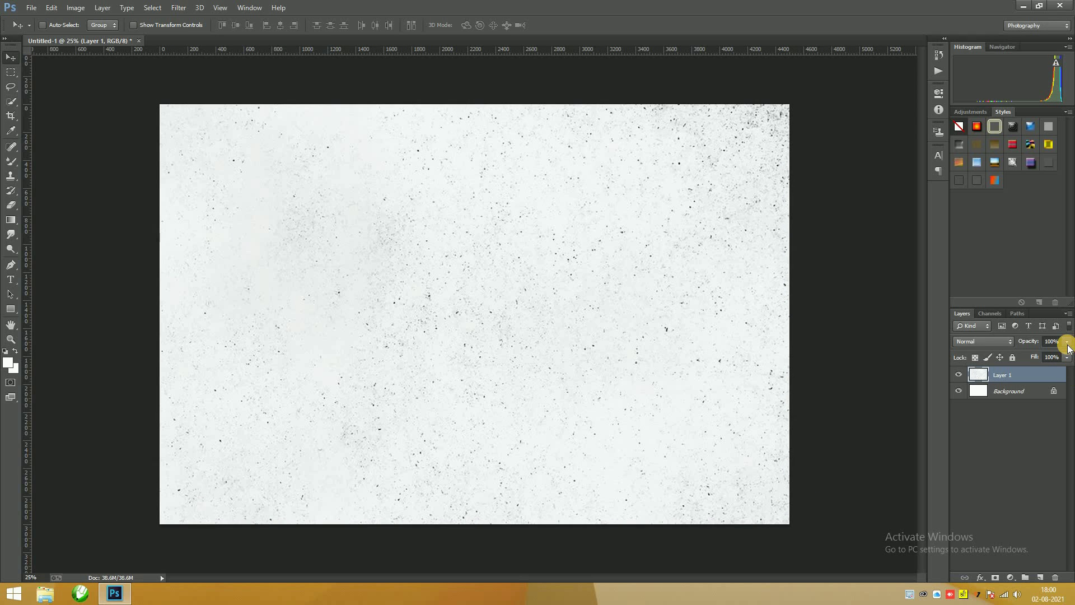
- Lower the texture layer's opacity to 29%
{"action": "left_click", "coordinate": [1065, 341]}
{"action": "left_click", "coordinate": [1030, 354]}
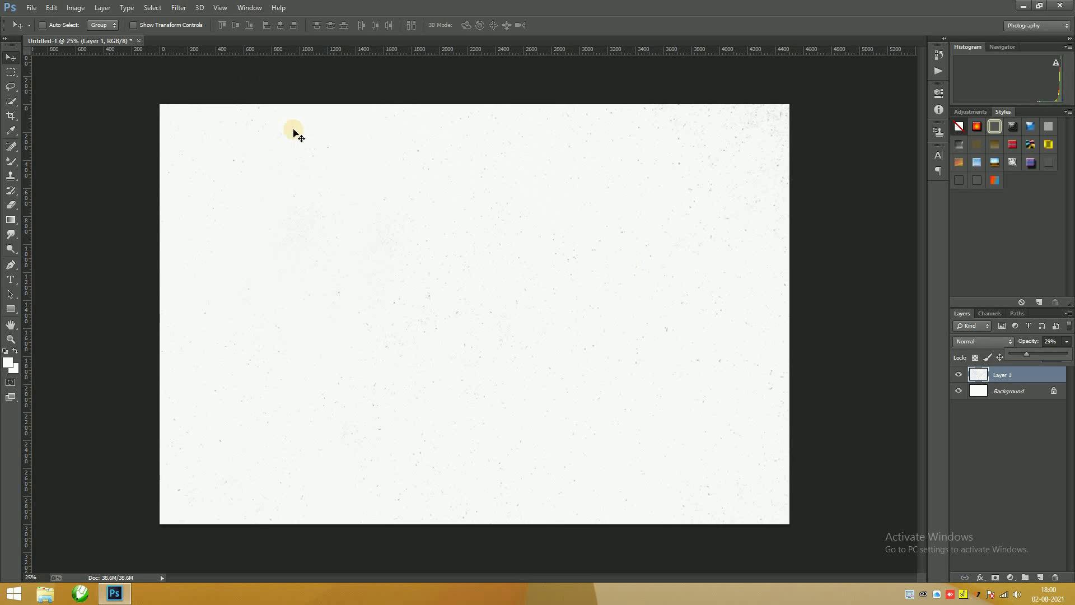
{"action": "left_click", "coordinate": [350, 183]}
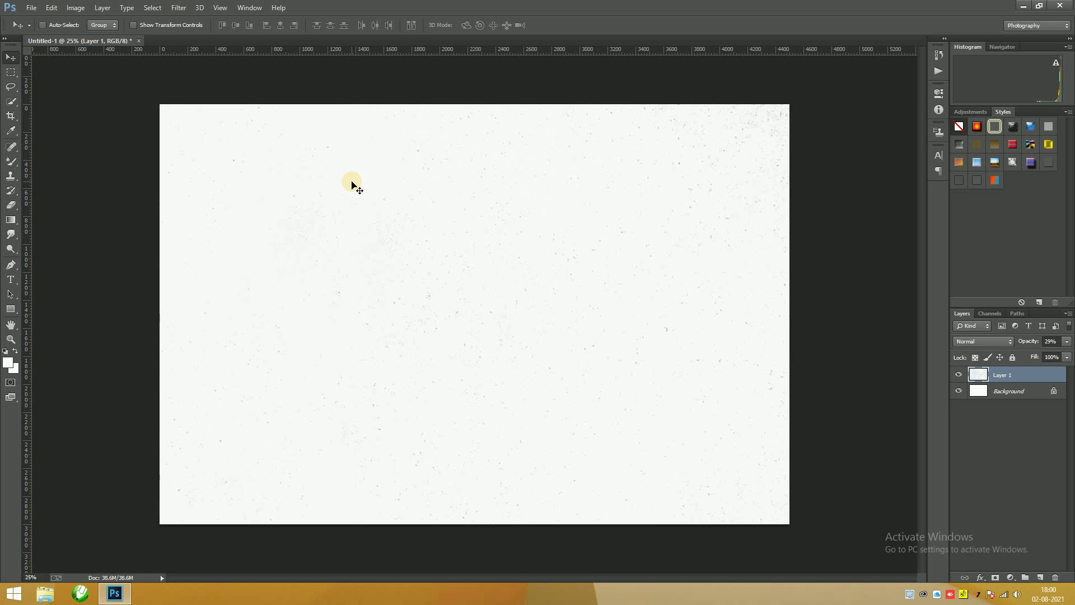
{"action": "key", "text": "ctrl+o"}
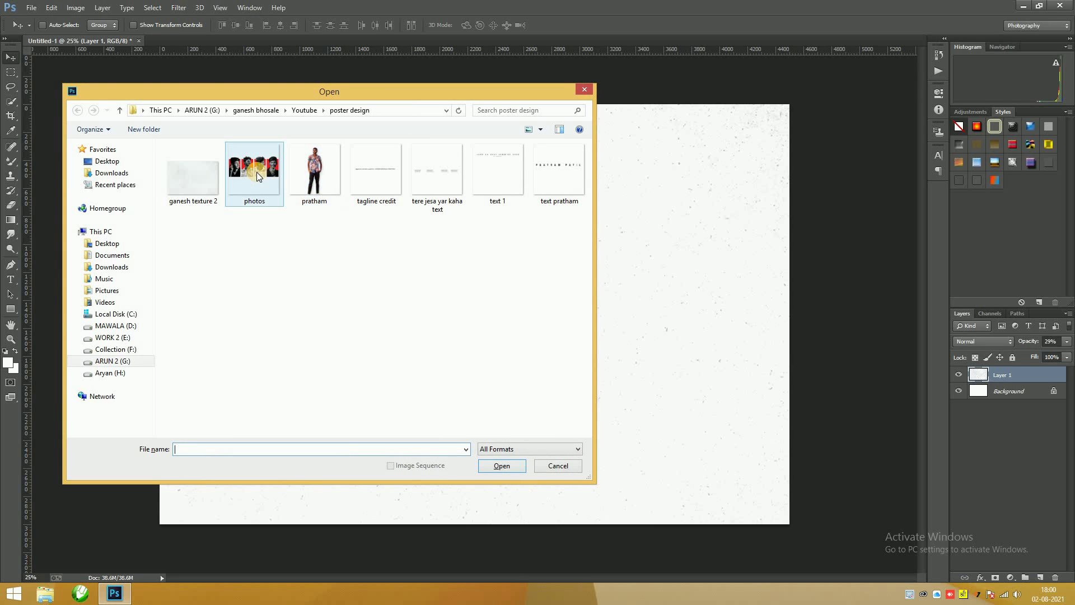
- Bring photos.png into the poster and select the portrait strip layer
{"action": "left_click", "coordinate": [259, 182]}
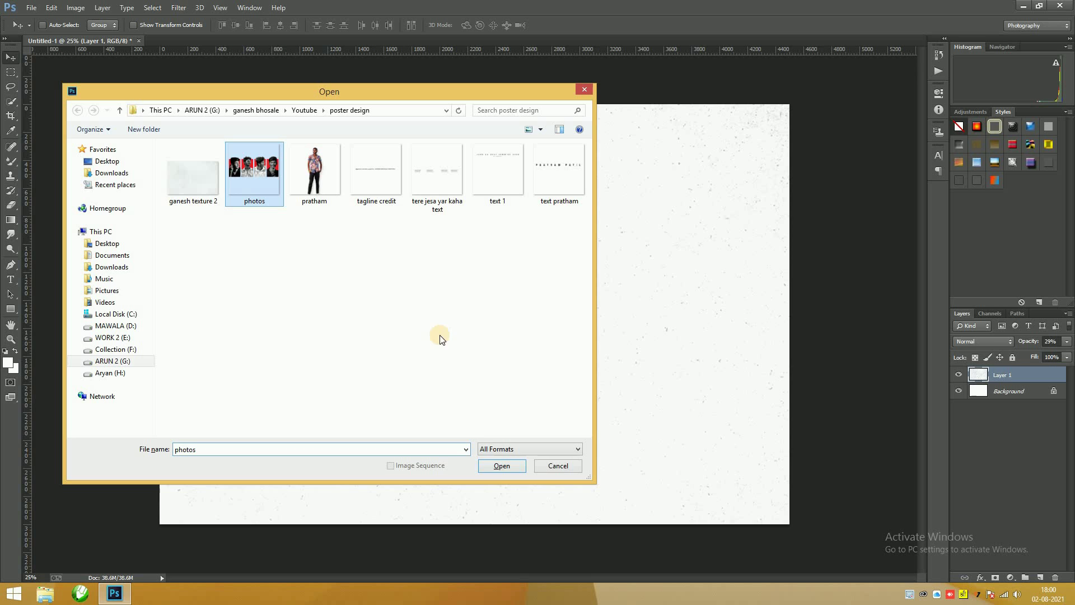
{"action": "left_click", "coordinate": [498, 467]}
{"action": "mouse_move", "coordinate": [288, 241]}
{"action": "left_mouse_down"}
{"action": "mouse_move", "coordinate": [468, 291]}
{"action": "mouse_move", "coordinate": [540, 293]}
{"action": "left_mouse_up"}
{"action": "left_click", "coordinate": [447, 54]}
{"action": "right_click", "coordinate": [492, 278]}
{"action": "left_click", "coordinate": [504, 279]}
- Scale the portrait strip to about 131% and centre it across the canvas
{"action": "key", "text": "ctrl+t"}
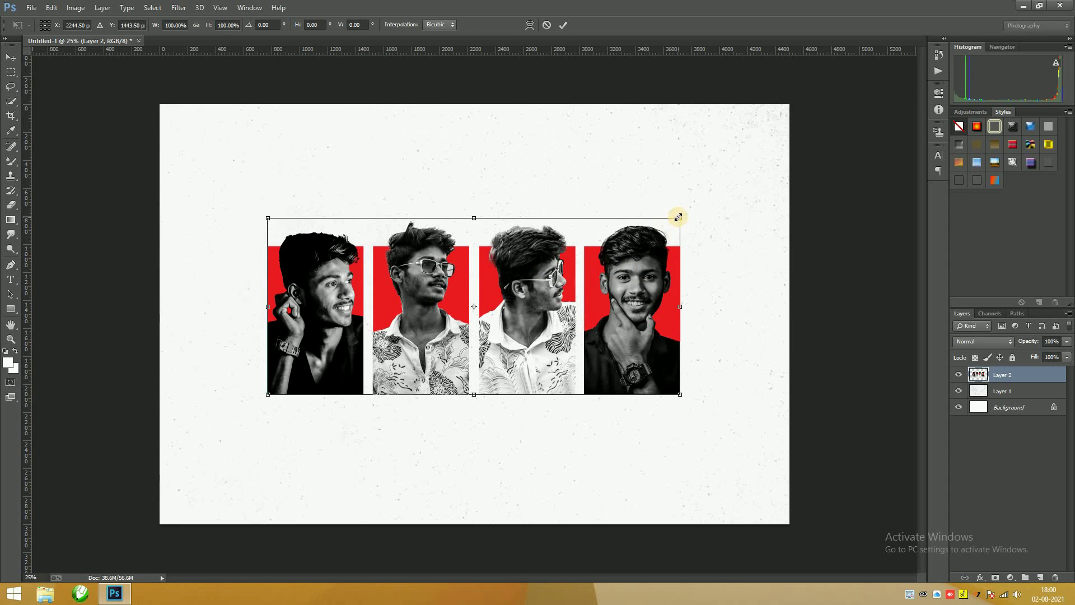
{"action": "left_click_drag", "start_coordinate": [678, 216], "coordinate": [755, 194]}
{"action": "left_click_drag", "start_coordinate": [692, 262], "coordinate": [693, 257]}
{"action": "left_click_drag", "start_coordinate": [750, 184], "coordinate": [741, 187]}
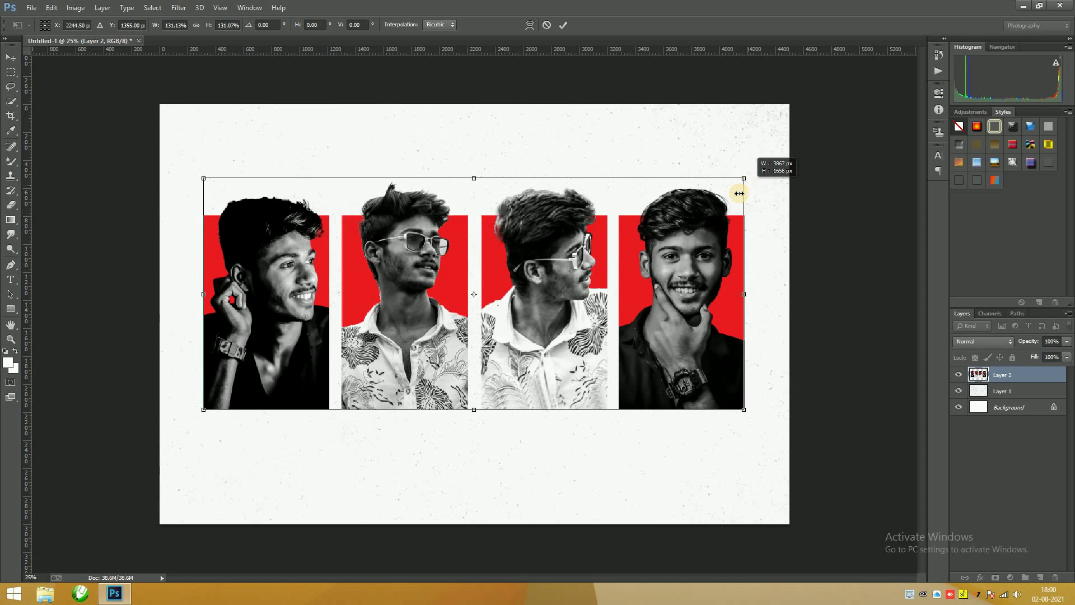
{"action": "left_click_drag", "start_coordinate": [668, 259], "coordinate": [674, 250]}
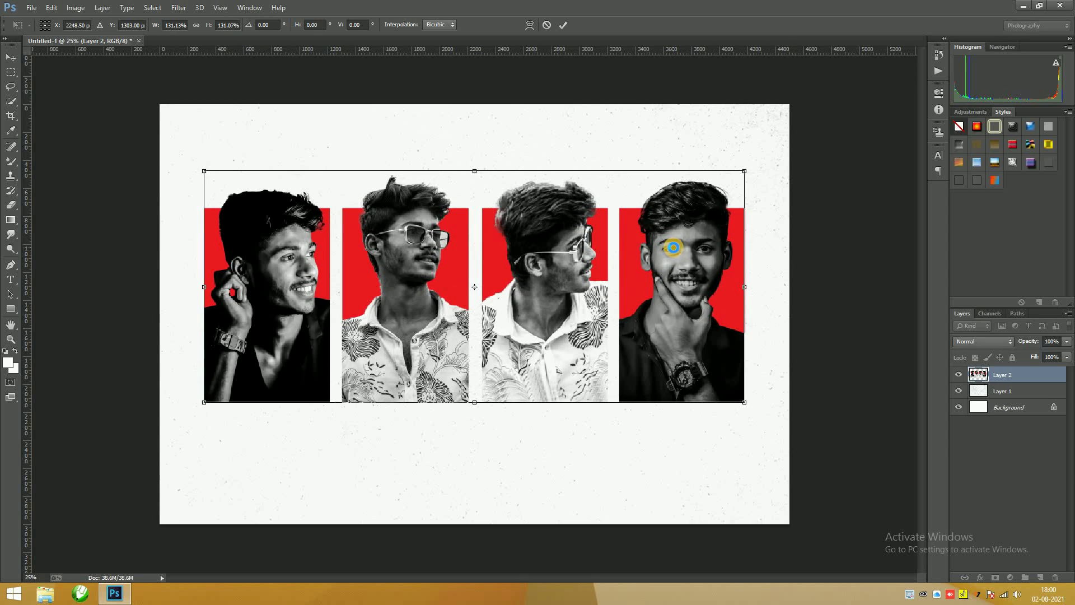
{"action": "key", "text": "Return"}
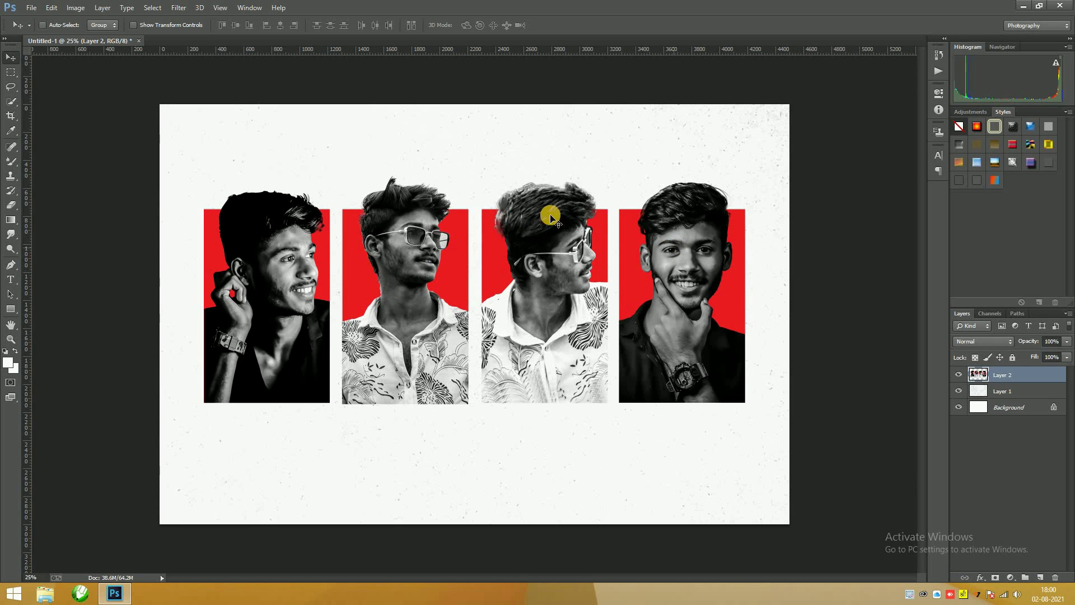
- Bring the pratham cutout figure into the poster at the bottom edge
{"action": "key", "text": "ctrl+o"}
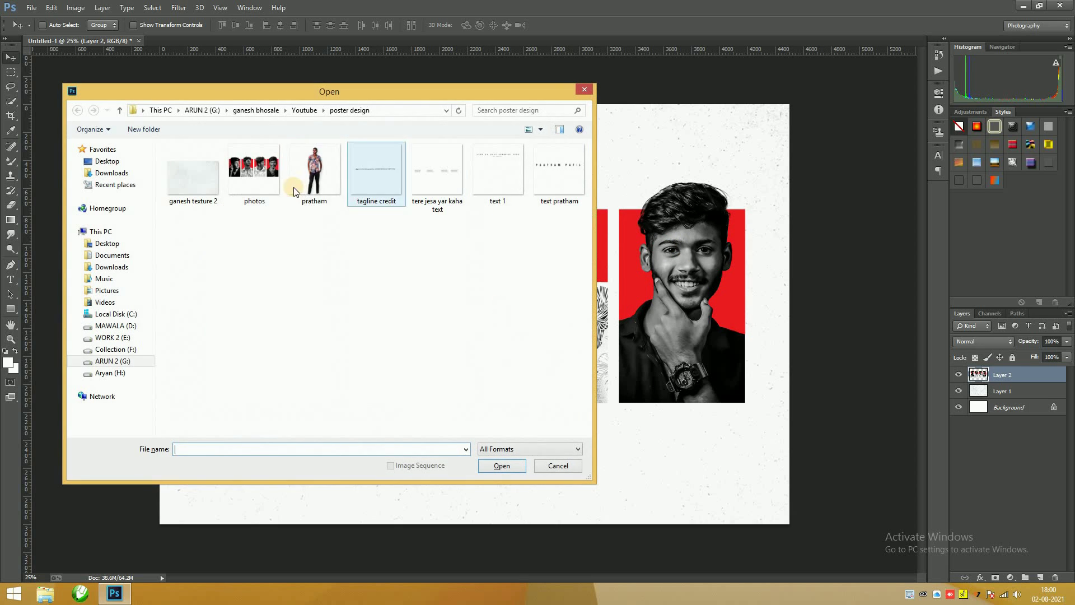
{"action": "left_click", "coordinate": [302, 187]}
{"action": "left_click", "coordinate": [484, 466]}
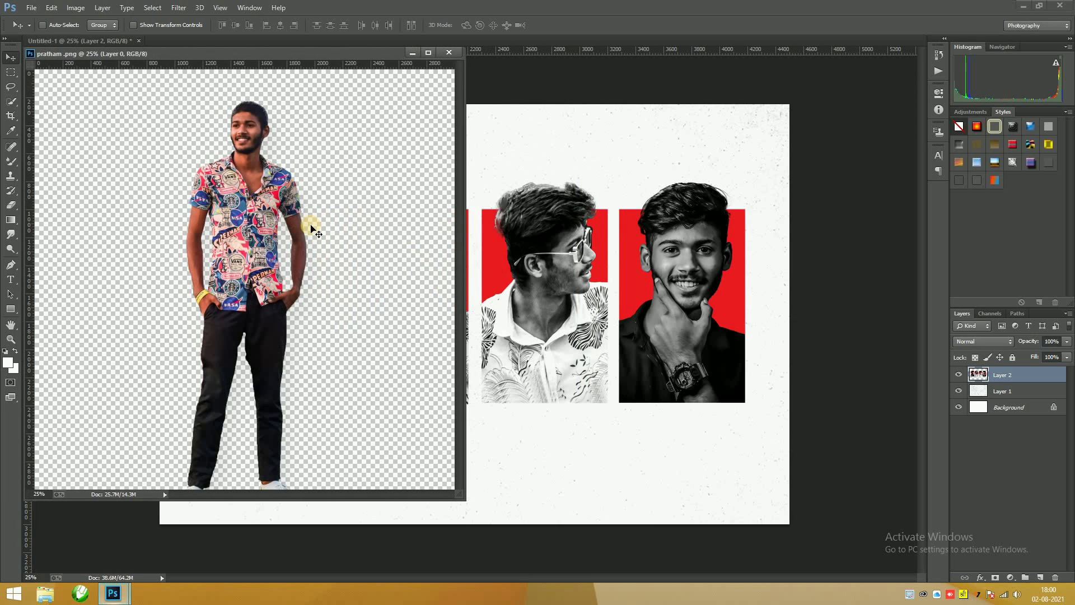
{"action": "left_click_drag", "start_coordinate": [307, 222], "coordinate": [552, 254]}
{"action": "left_click", "coordinate": [449, 52]}
{"action": "mouse_move", "coordinate": [498, 315]}
{"action": "left_mouse_down"}
{"action": "mouse_move", "coordinate": [498, 330]}
{"action": "mouse_move", "coordinate": [519, 309]}
{"action": "left_mouse_up"}
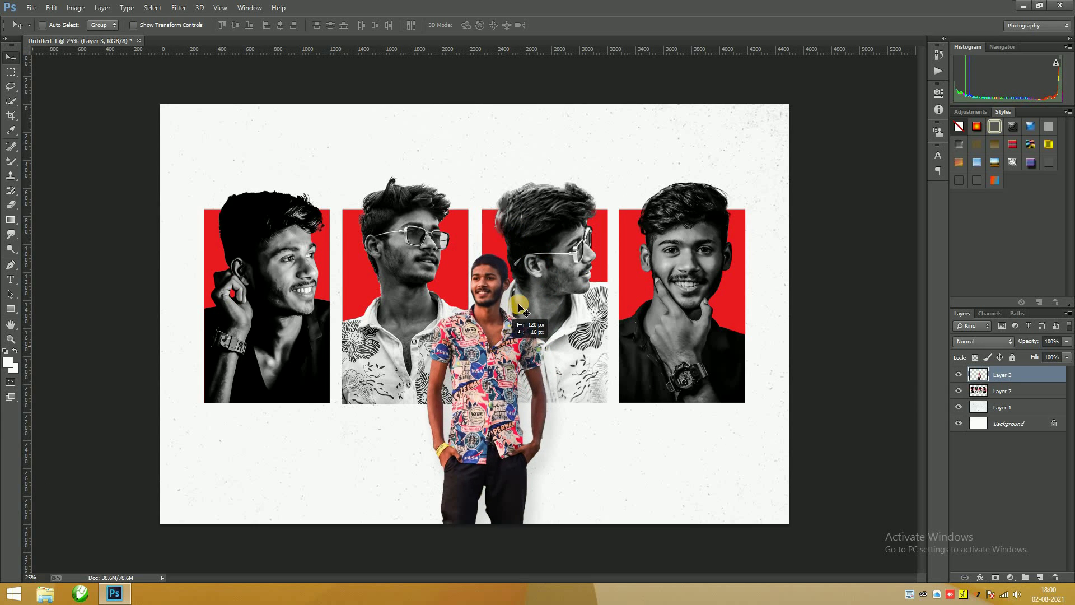
- Nudge the portrait strip up and the cutout figure slightly left
{"action": "right_click", "coordinate": [534, 303]}
{"action": "left_click", "coordinate": [543, 308]}
{"action": "left_click_drag", "start_coordinate": [543, 314], "coordinate": [546, 300]}
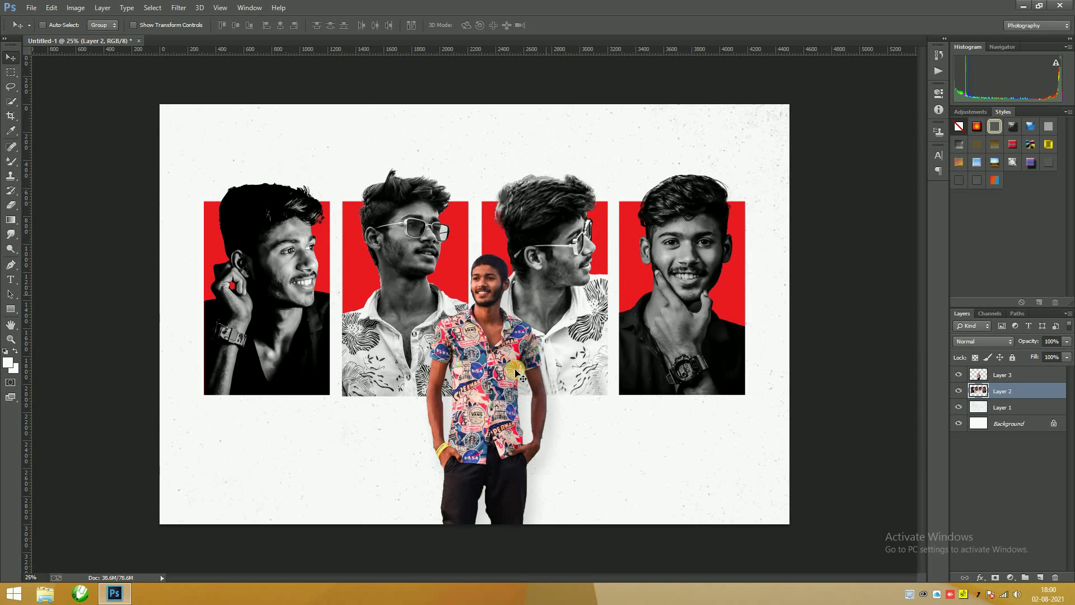
{"action": "right_click", "coordinate": [481, 375]}
{"action": "left_click", "coordinate": [493, 386]}
{"action": "left_click_drag", "start_coordinate": [492, 389], "coordinate": [489, 389]}
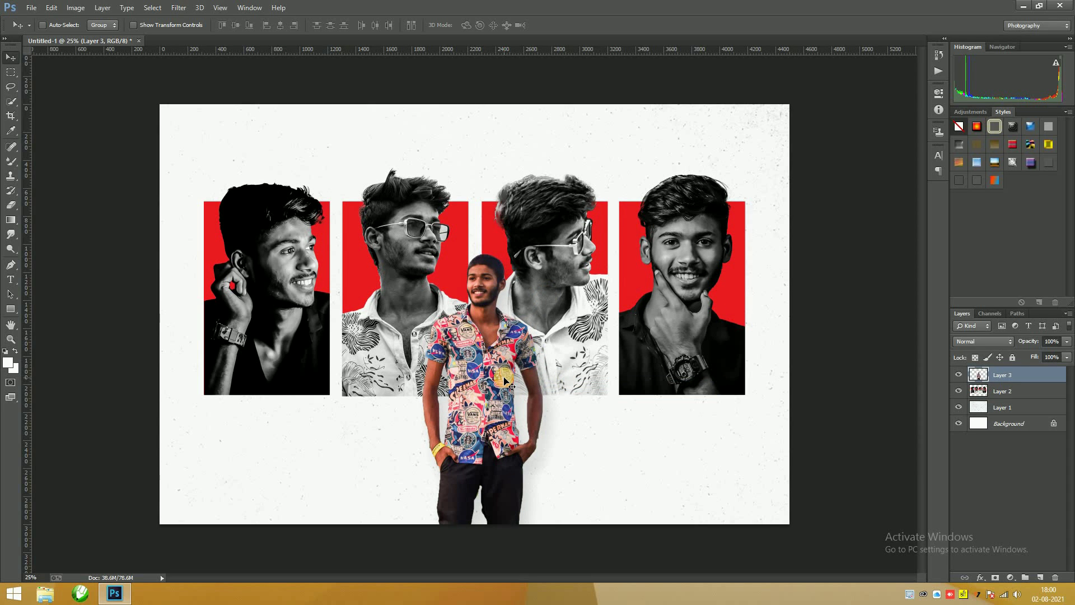
{"action": "key", "text": "ctrl+o"}
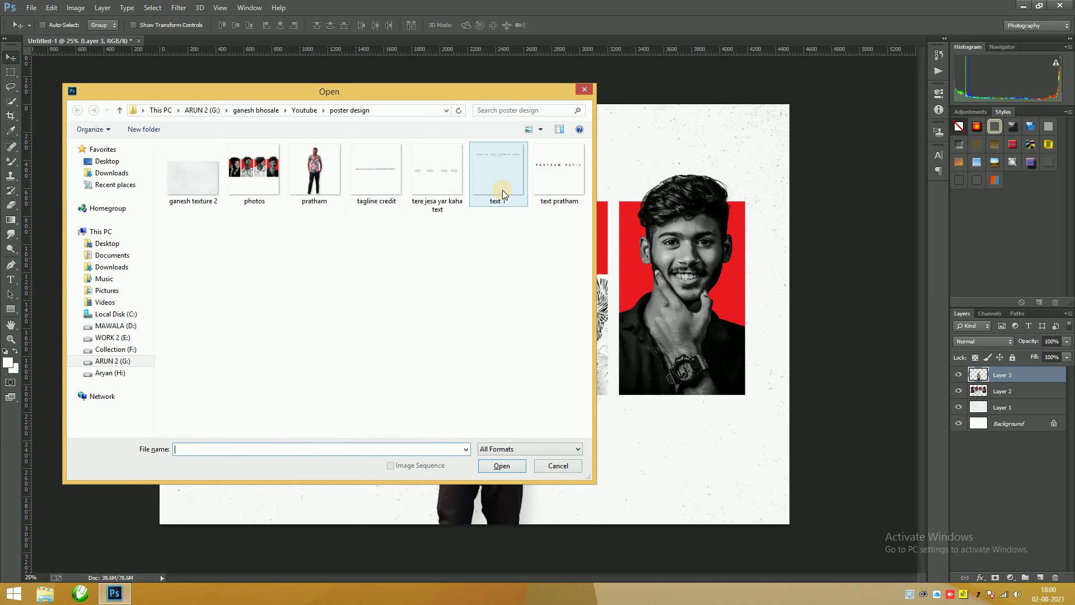
- Add the text 1 birthday heading image to the top of the poster
{"action": "left_click", "coordinate": [505, 192]}
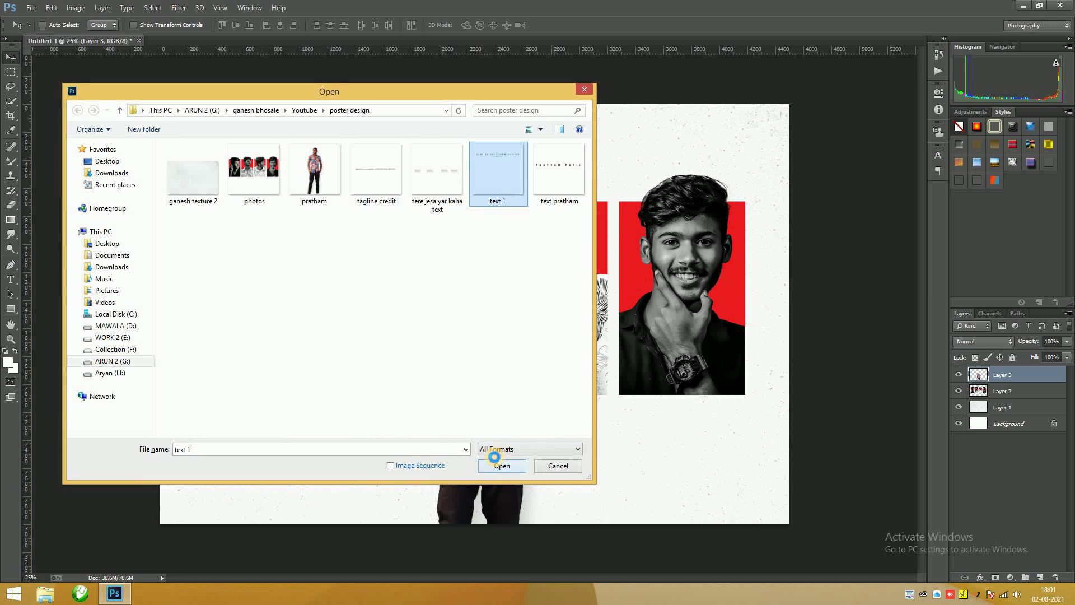
{"action": "left_click", "coordinate": [496, 464]}
{"action": "mouse_move", "coordinate": [331, 163]}
{"action": "left_mouse_down"}
{"action": "mouse_move", "coordinate": [547, 188]}
{"action": "mouse_move", "coordinate": [567, 167]}
{"action": "mouse_move", "coordinate": [494, 162]}
{"action": "left_mouse_up"}
{"action": "left_click", "coordinate": [447, 53]}
{"action": "left_click", "coordinate": [492, 159]}
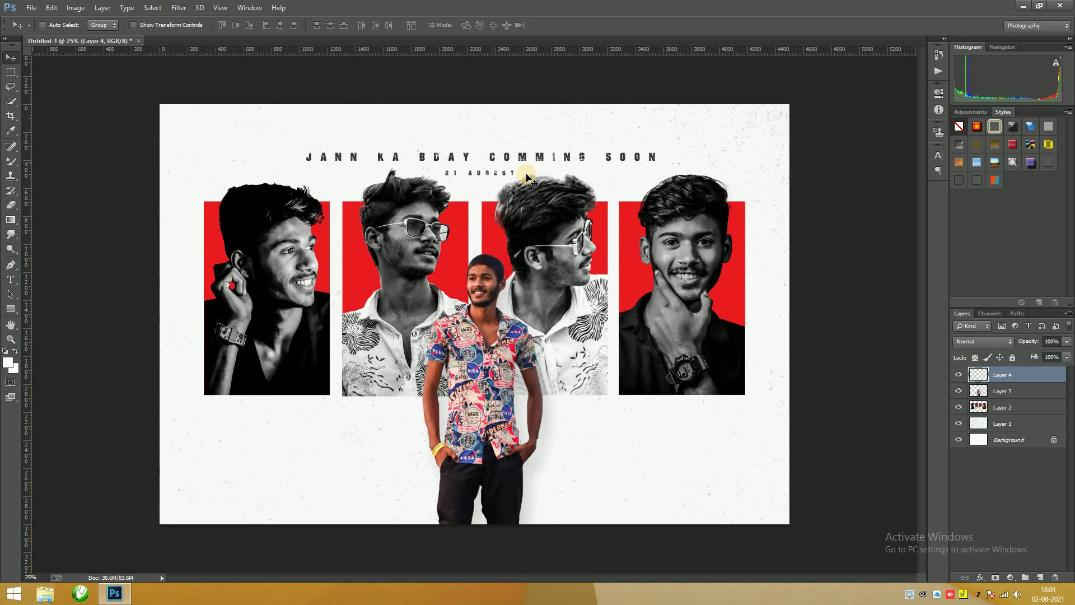
- Bring the name text image into the poster
{"action": "key", "text": "ctrl+o"}
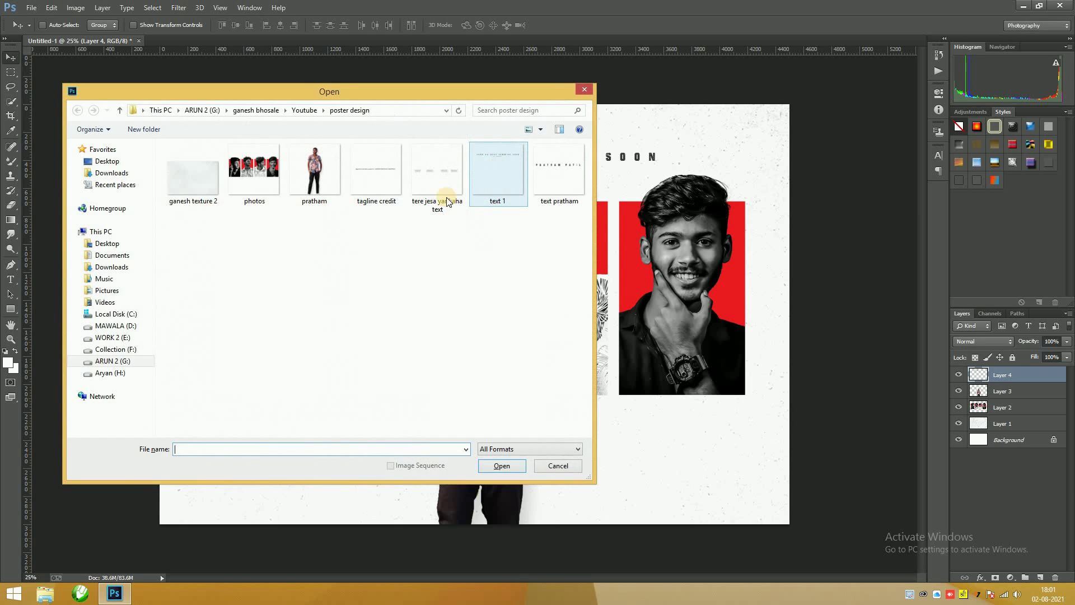
{"action": "left_click", "coordinate": [356, 186]}
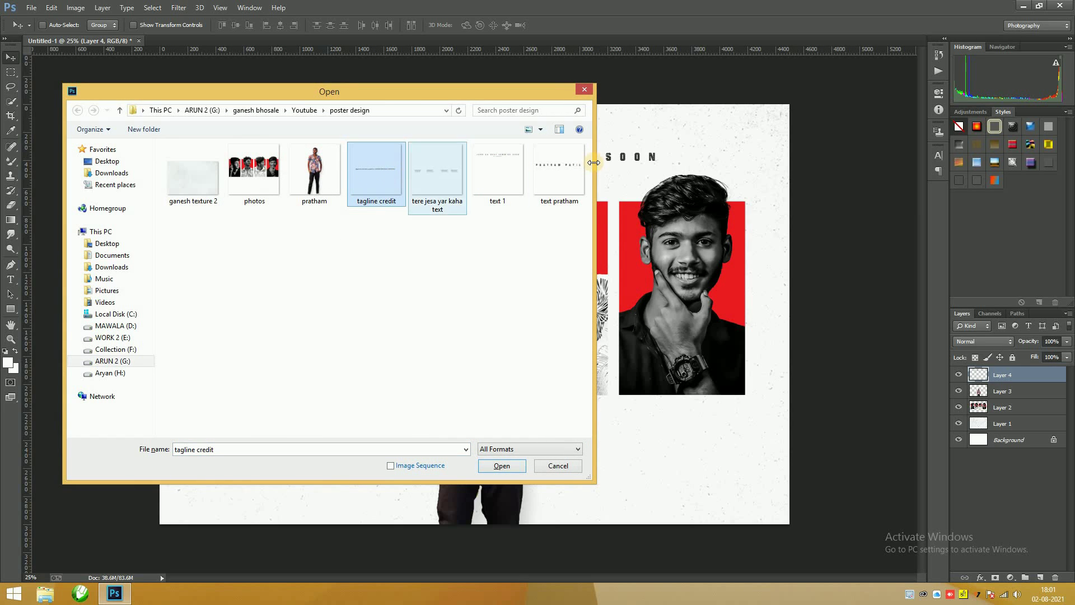
{"action": "left_click", "coordinate": [499, 168]}
{"action": "left_click", "coordinate": [551, 168]}
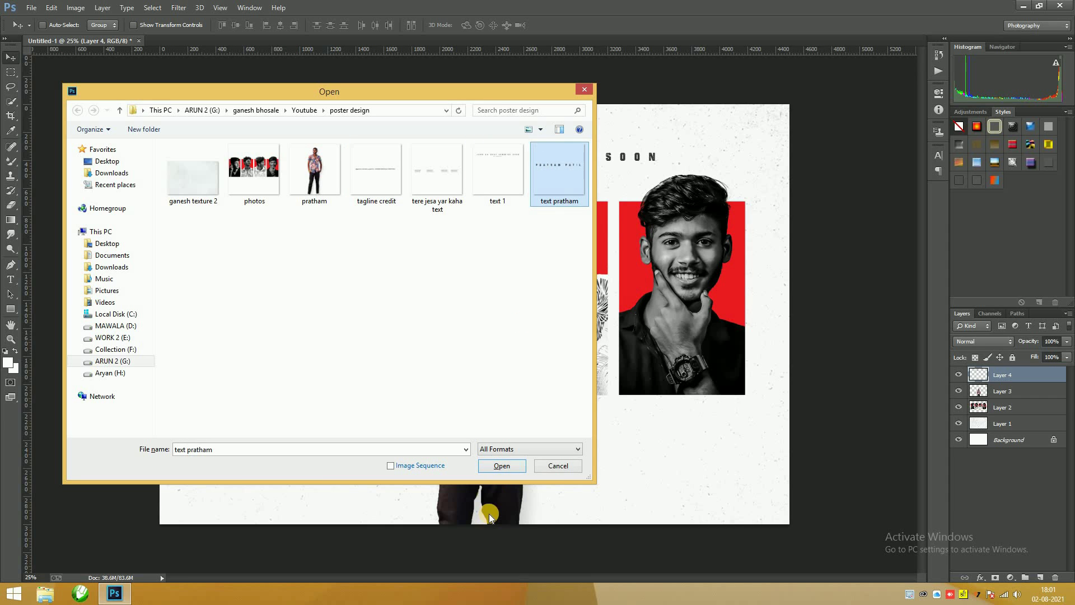
{"action": "left_click", "coordinate": [495, 468]}
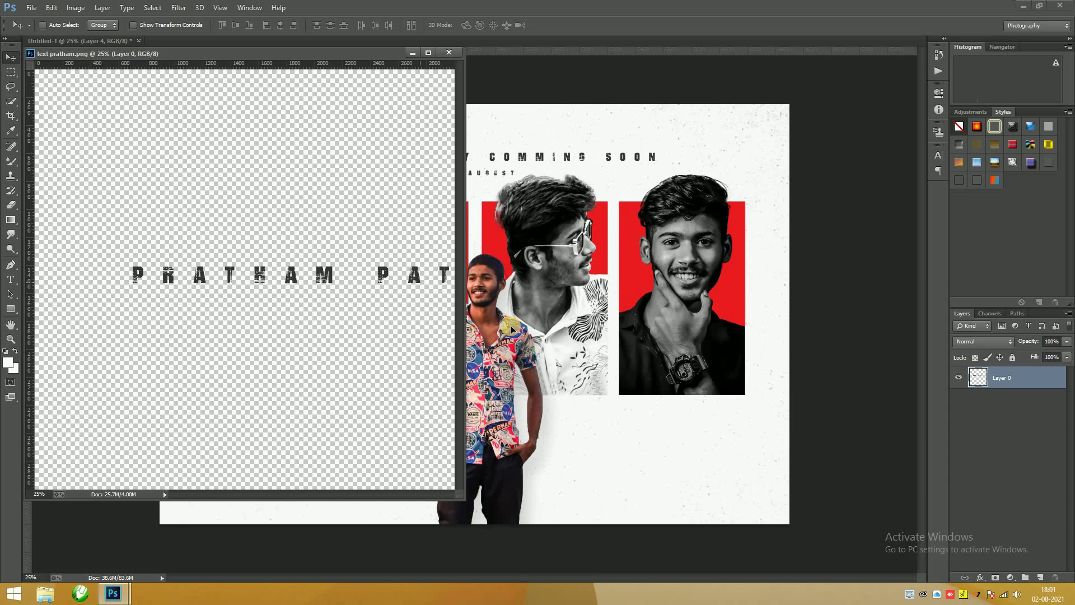
{"action": "mouse_move", "coordinate": [378, 250]}
{"action": "left_mouse_down"}
{"action": "mouse_move", "coordinate": [498, 316]}
{"action": "mouse_move", "coordinate": [525, 442]}
{"action": "left_mouse_up"}
{"action": "left_click", "coordinate": [449, 50]}
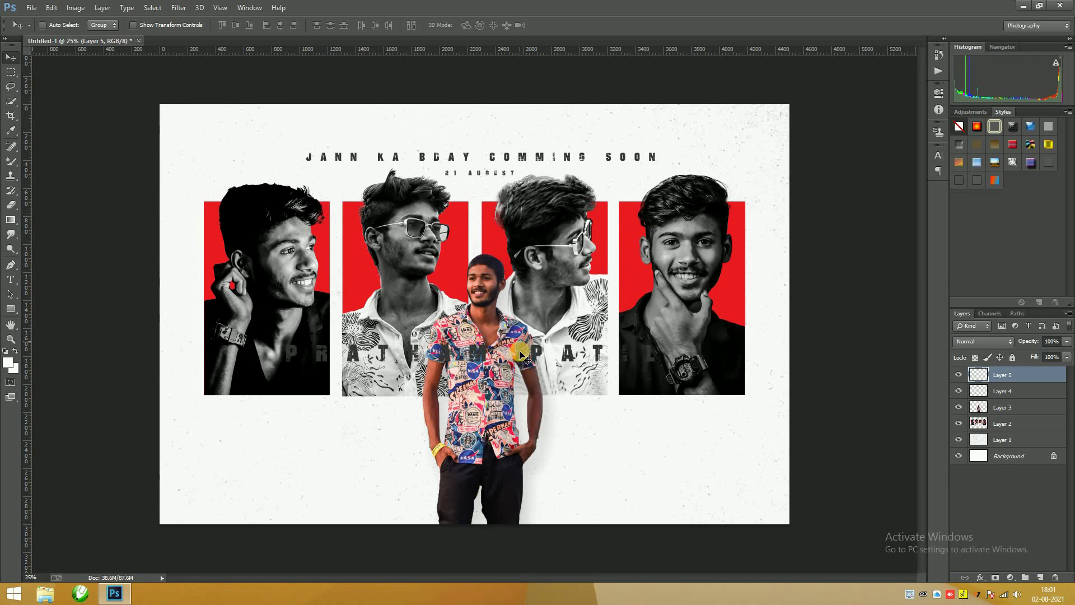
- Enlarge the name text to about 148% and place it behind the cutout figure
{"action": "key", "text": "ctrl+t"}
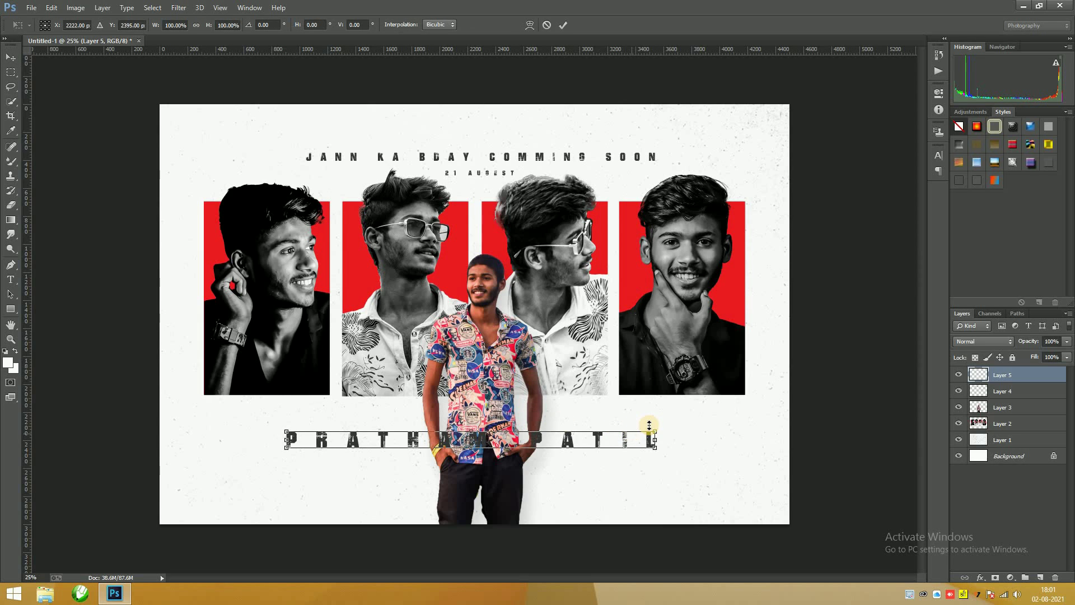
{"action": "left_click_drag", "start_coordinate": [655, 429], "coordinate": [739, 405]}
{"action": "key", "text": "Return"}
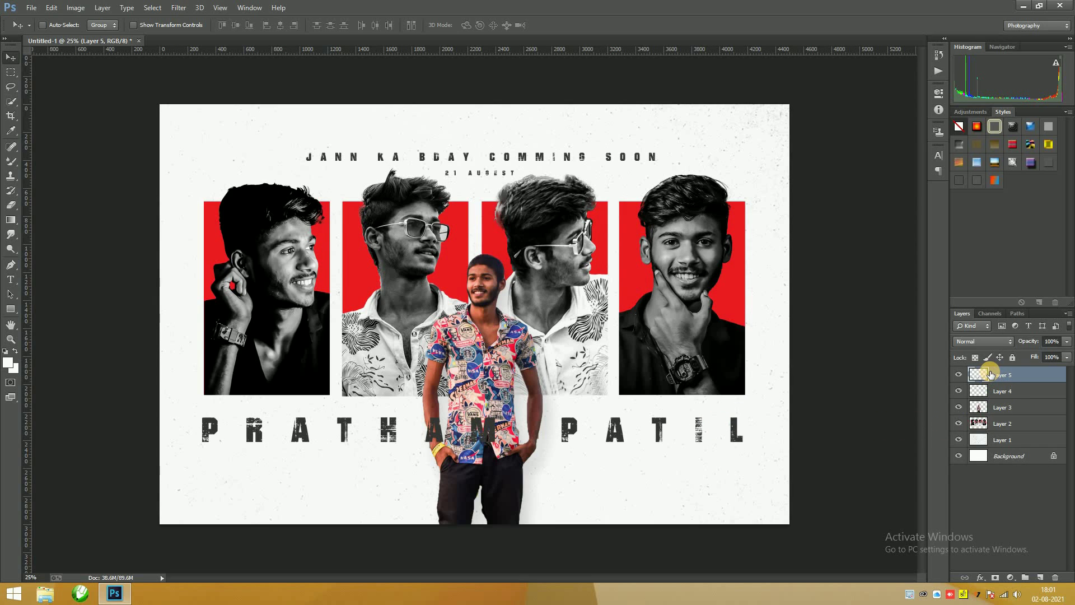
{"action": "left_click_drag", "start_coordinate": [990, 375], "coordinate": [994, 414]}
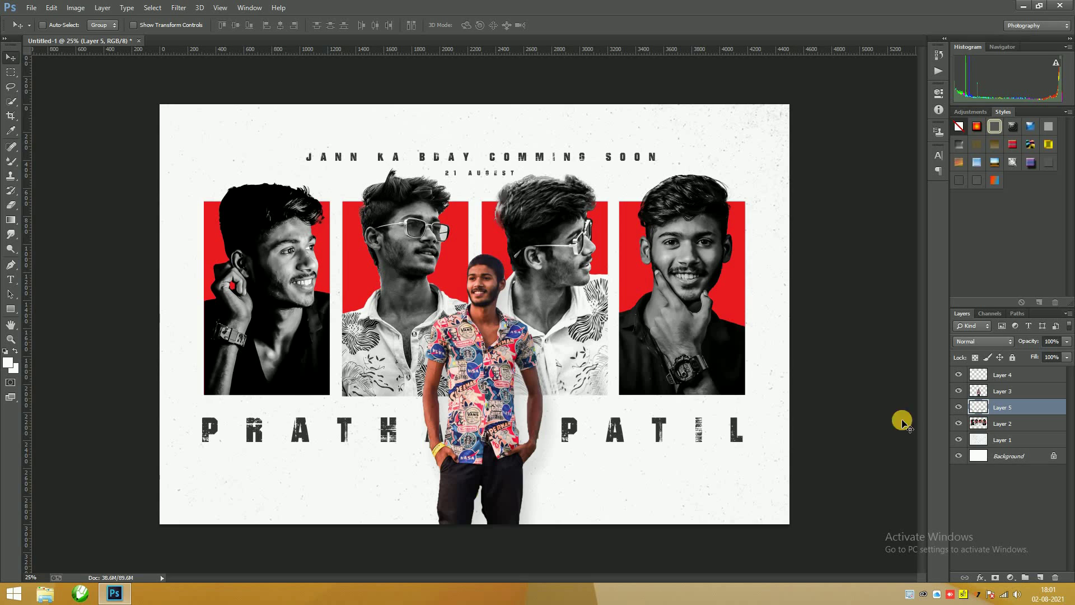
{"action": "left_click_drag", "start_coordinate": [582, 446], "coordinate": [582, 441]}
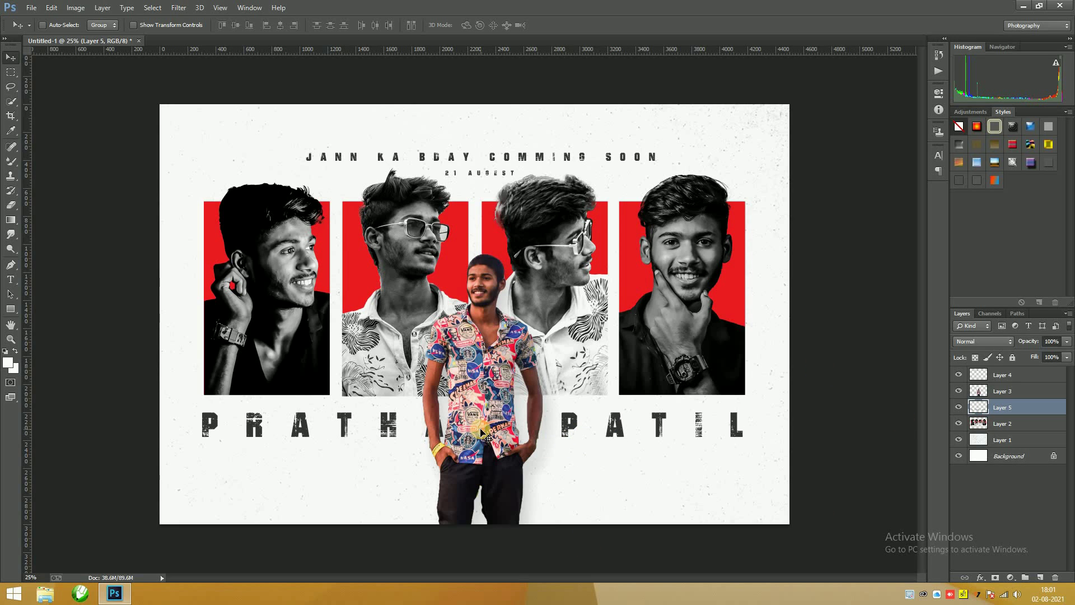
- Bring the 'tere jesa yar kaha text' lyrics image into the poster
{"action": "key", "text": "ctrl+o"}
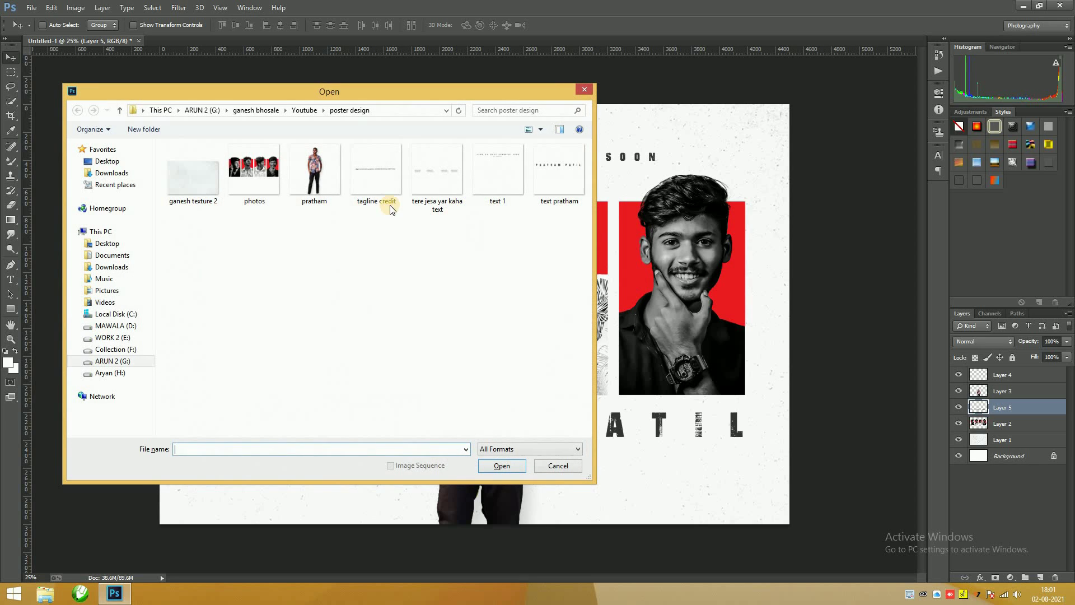
{"action": "left_click", "coordinate": [385, 185]}
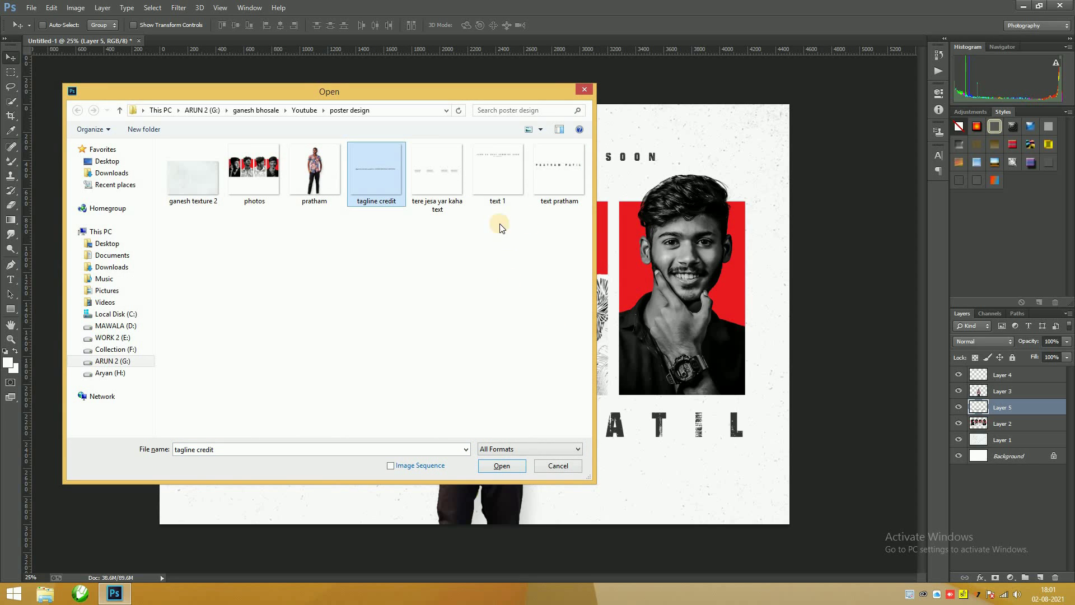
{"action": "left_click", "coordinate": [435, 176]}
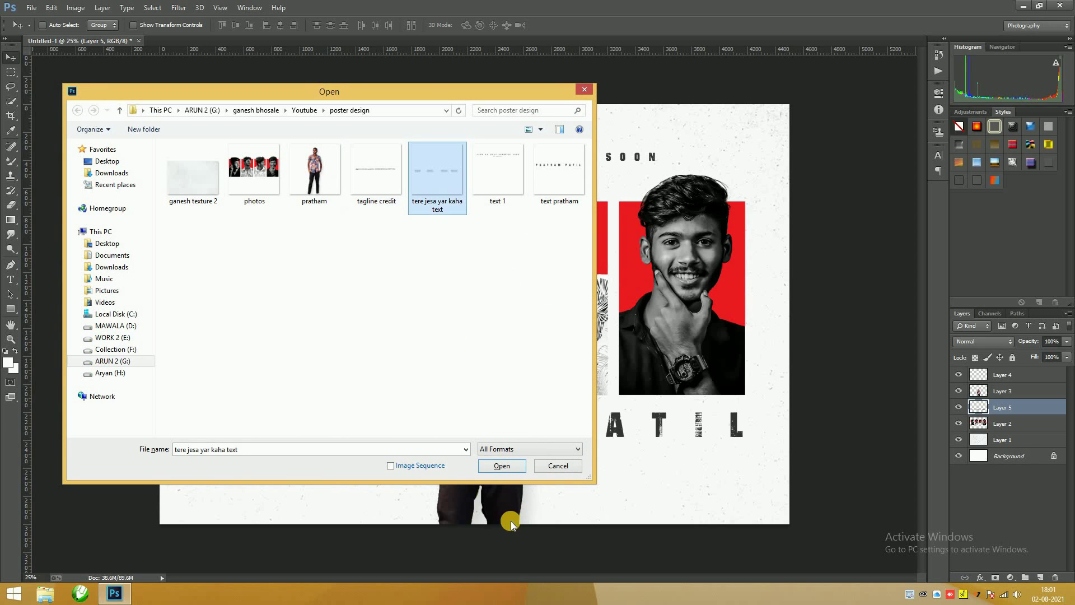
{"action": "left_click", "coordinate": [495, 466]}
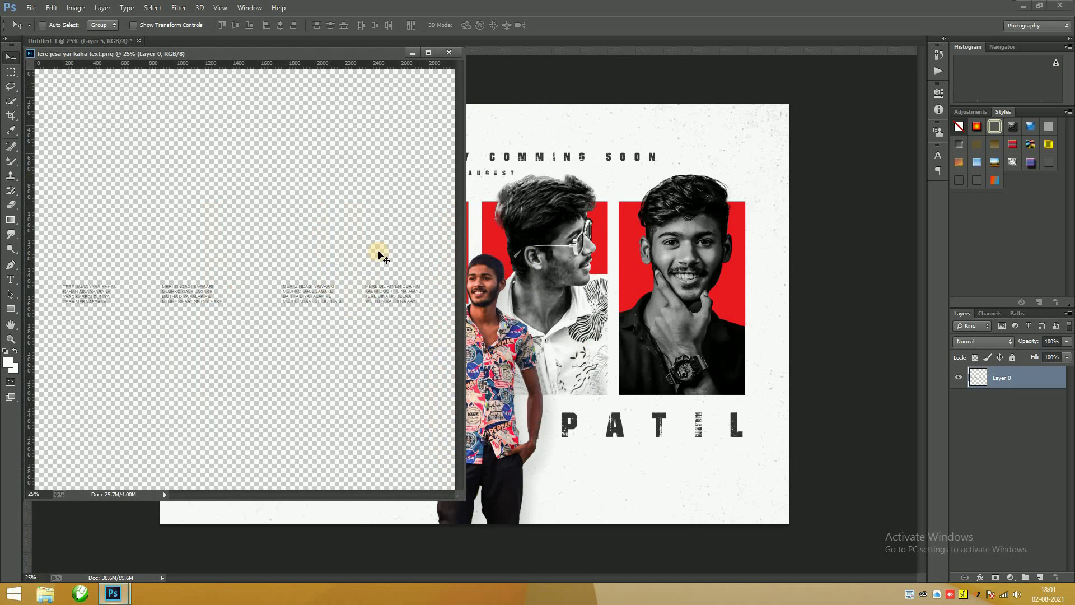
{"action": "left_click_drag", "start_coordinate": [501, 303], "coordinate": [537, 295]}
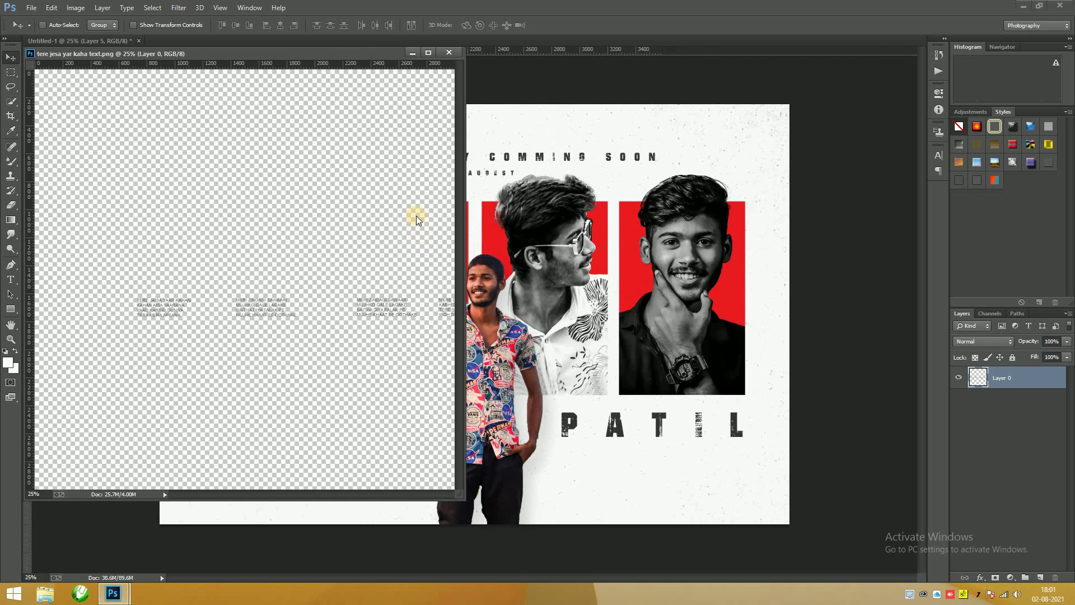
{"action": "left_click", "coordinate": [428, 180]}
- Place the widened lyric columns beneath the name line and inspect them zoomed in
{"action": "left_click", "coordinate": [529, 227]}
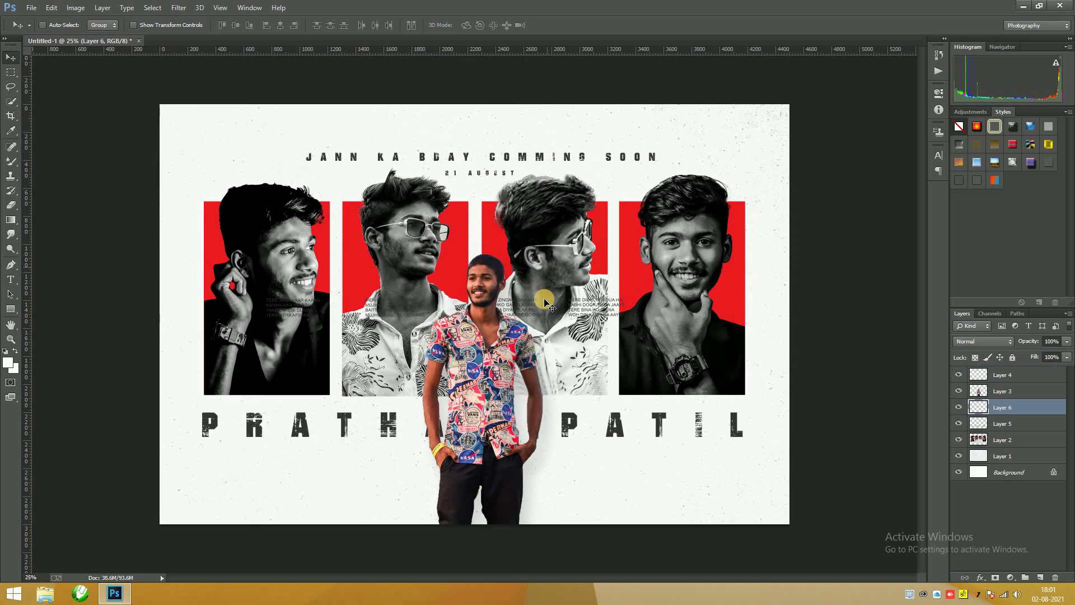
{"action": "mouse_move", "coordinate": [546, 302]}
{"action": "left_mouse_down"}
{"action": "mouse_move", "coordinate": [571, 465]}
{"action": "mouse_move", "coordinate": [741, 513]}
{"action": "left_mouse_up"}
{"action": "key", "text": "ctrl+t"}
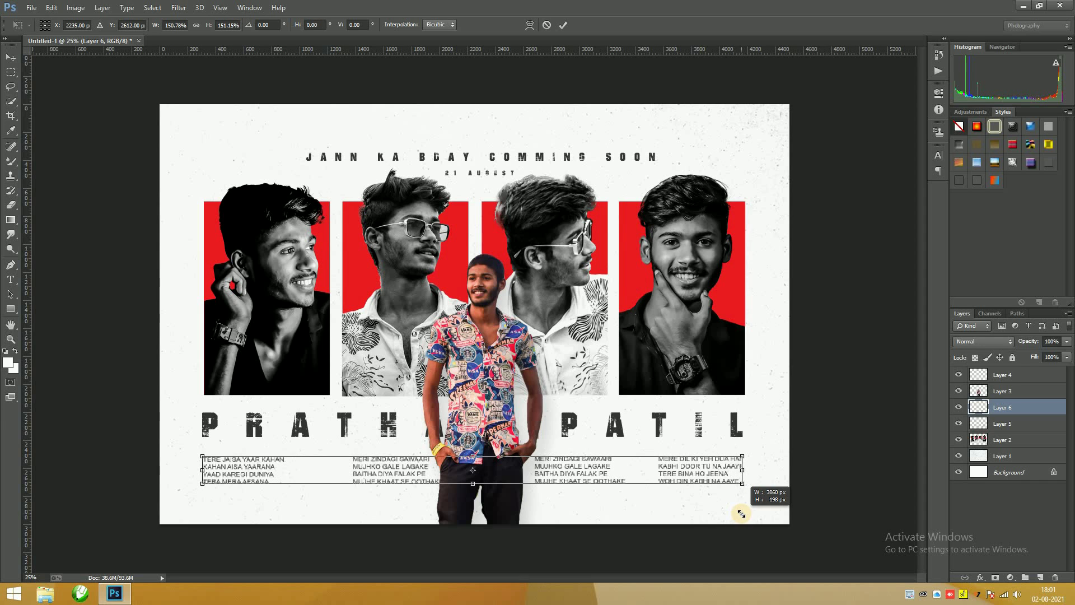
{"action": "key", "text": "Return"}
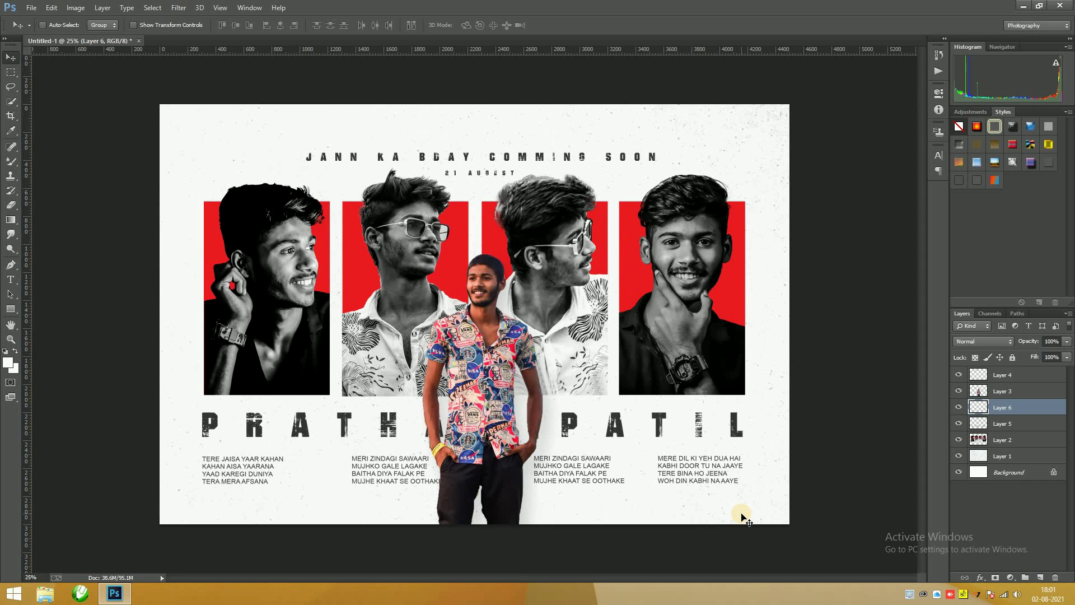
{"action": "key", "text": "ctrl+plus"}
{"action": "left_click_drag", "start_coordinate": [293, 426], "coordinate": [325, 364]}
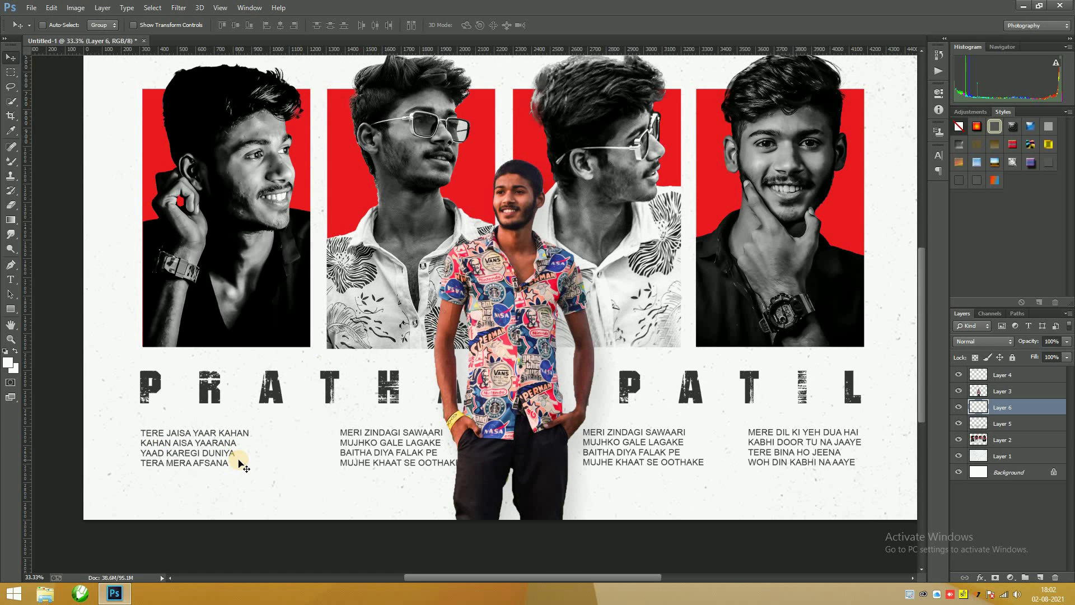
{"action": "key", "text": "ctrl+minus"}
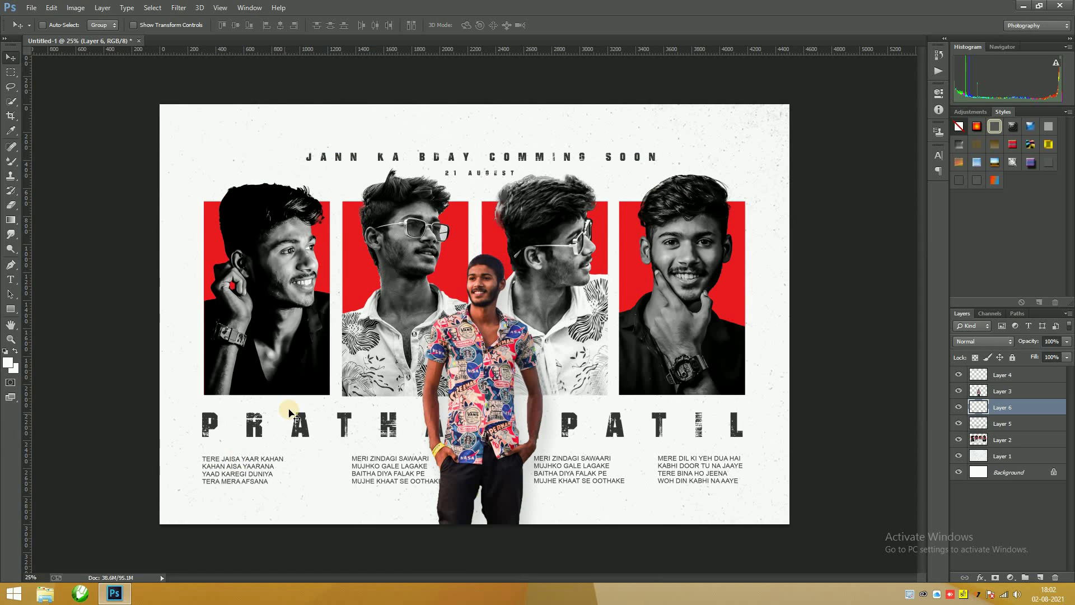
- Bring the tagline credit file into the poster as a new layer
{"action": "key", "text": "ctrl+o"}
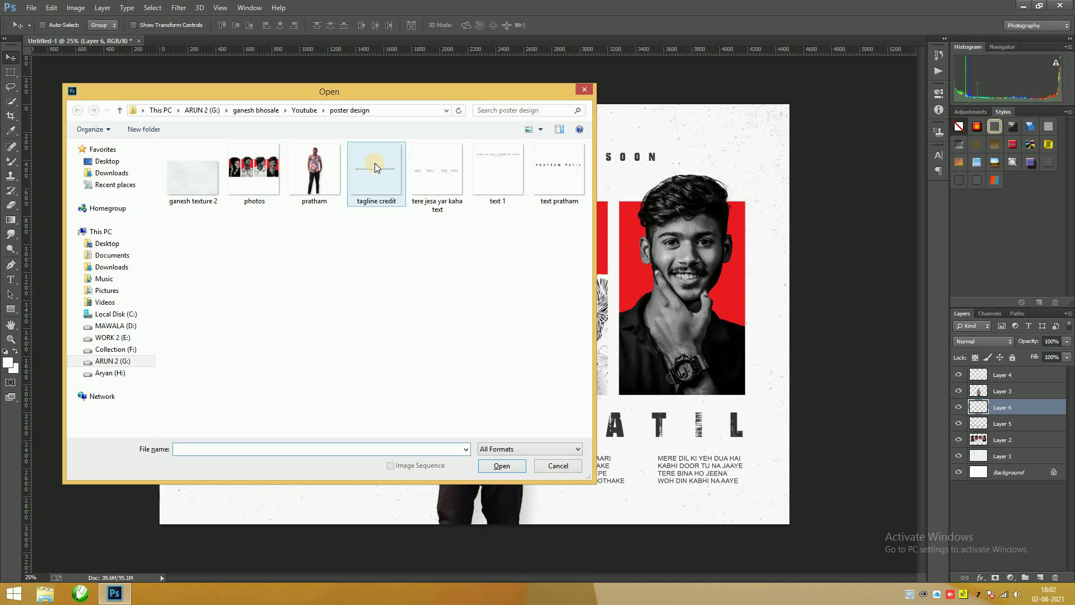
{"action": "left_click", "coordinate": [375, 165]}
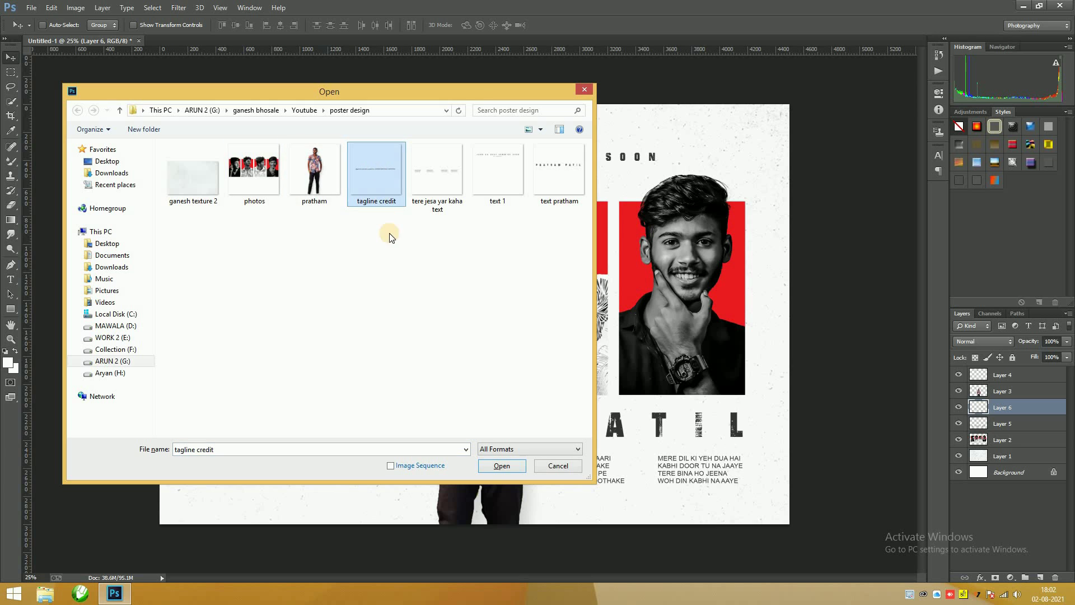
{"action": "left_click", "coordinate": [482, 466]}
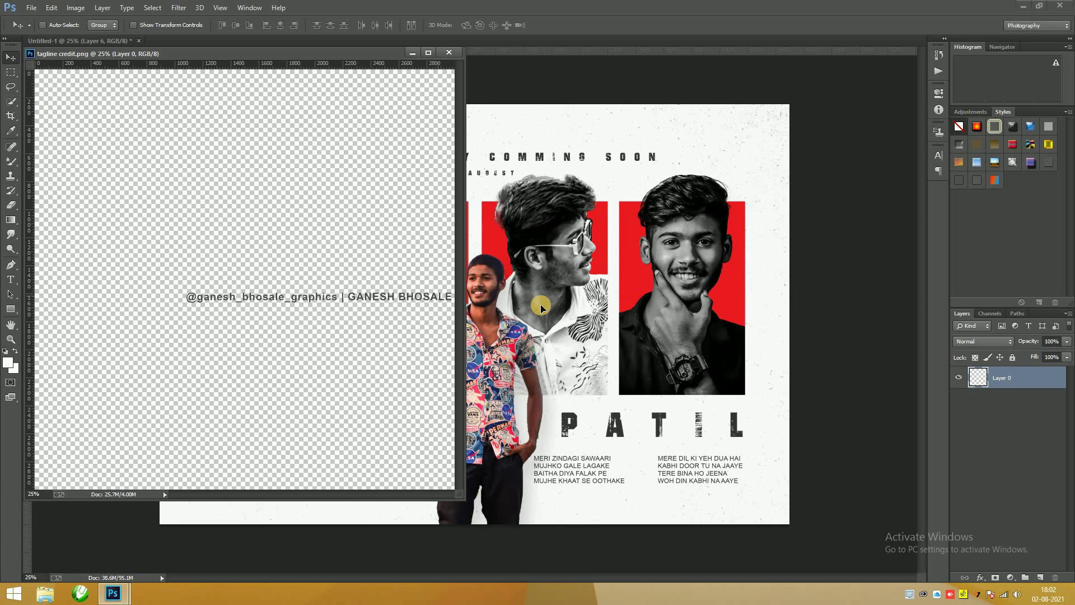
{"action": "left_click_drag", "start_coordinate": [336, 280], "coordinate": [483, 263]}
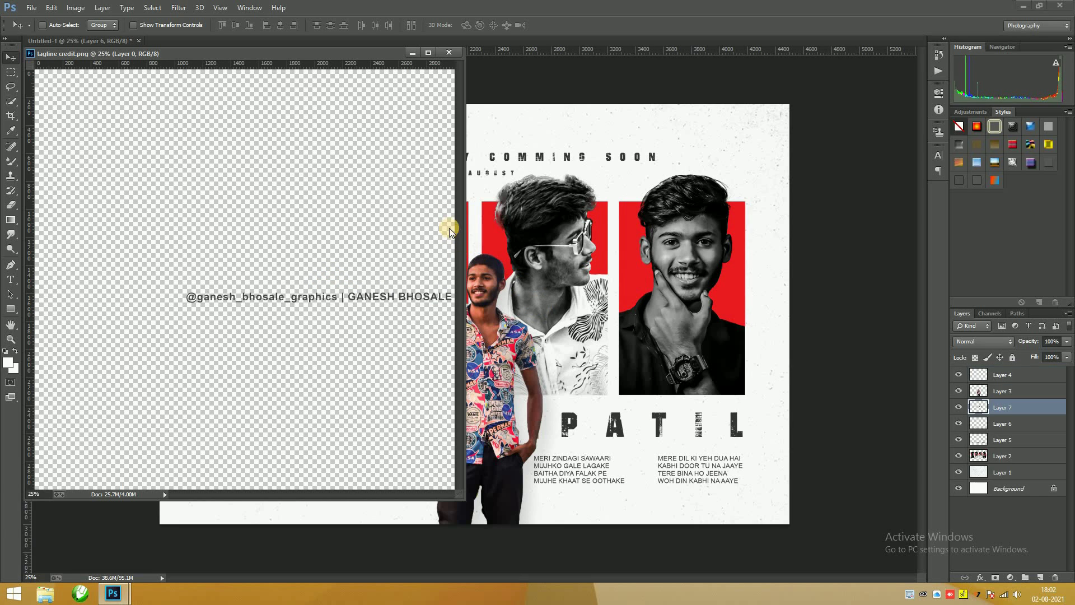
{"action": "left_click", "coordinate": [448, 52]}
- Shrink the tagline and place it along the poster's bottom-left edge
{"action": "left_click_drag", "start_coordinate": [448, 306], "coordinate": [263, 515]}
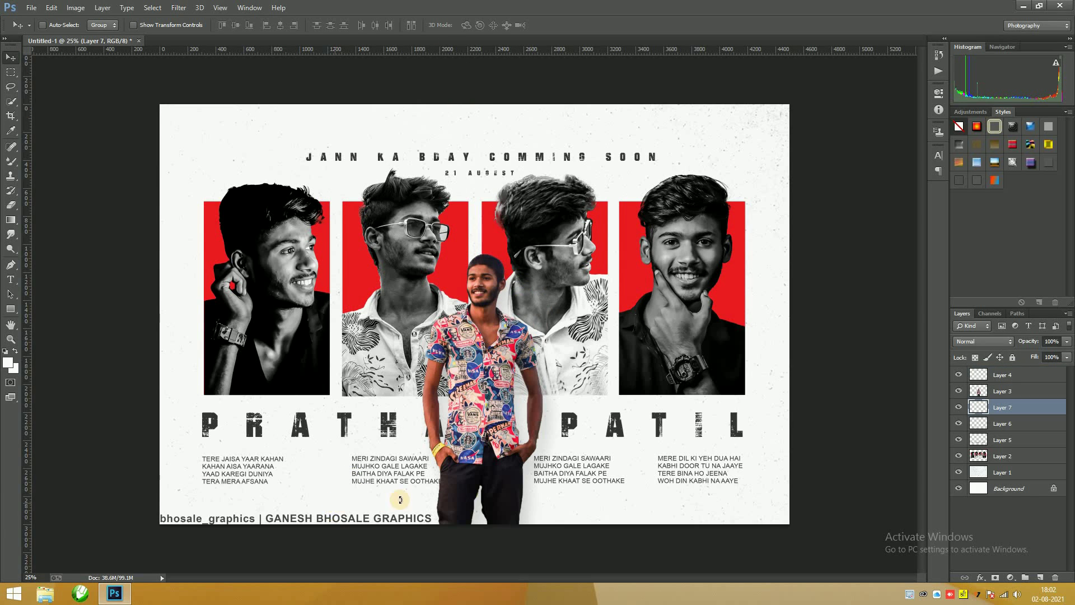
{"action": "key", "text": "ctrl+t"}
{"action": "left_click_drag", "start_coordinate": [440, 526], "coordinate": [264, 509]}
{"action": "key", "text": "Return"}
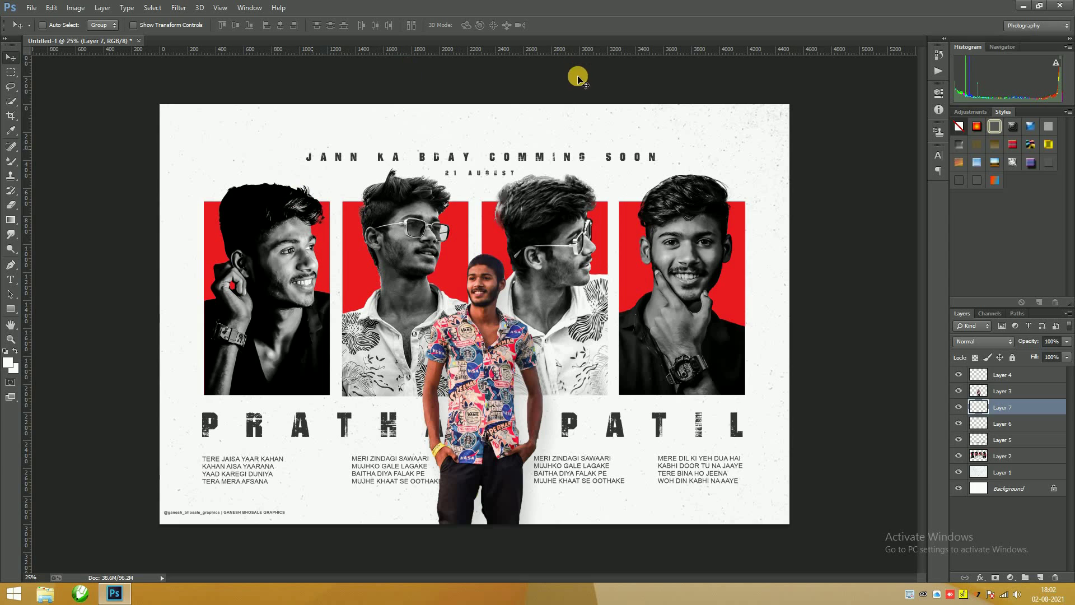
- Type a FROM THE MAKERS text line and position it above the birthday heading
{"action": "left_click", "coordinate": [10, 278]}
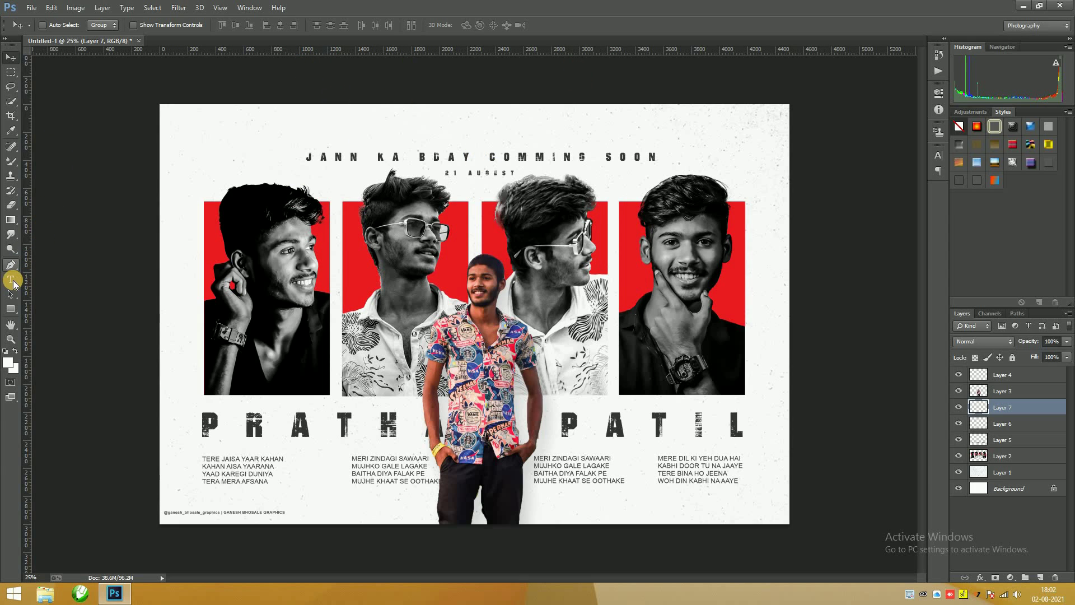
{"action": "left_click", "coordinate": [199, 143]}
{"action": "type", "text": "FRO"}
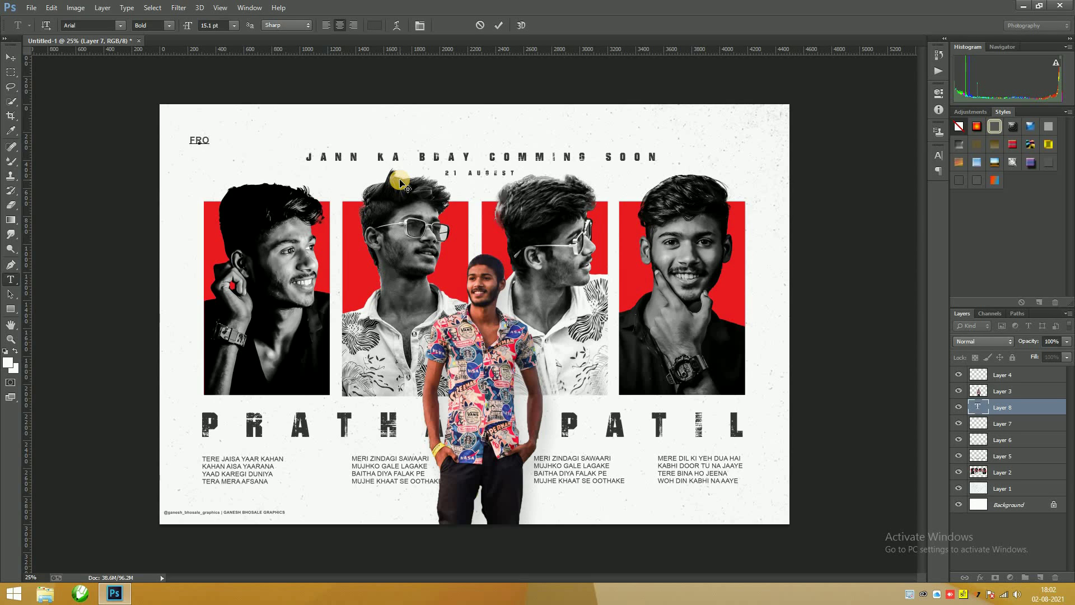
{"action": "type", "text": "M THE "}
{"action": "type", "text": "MAKERS "}
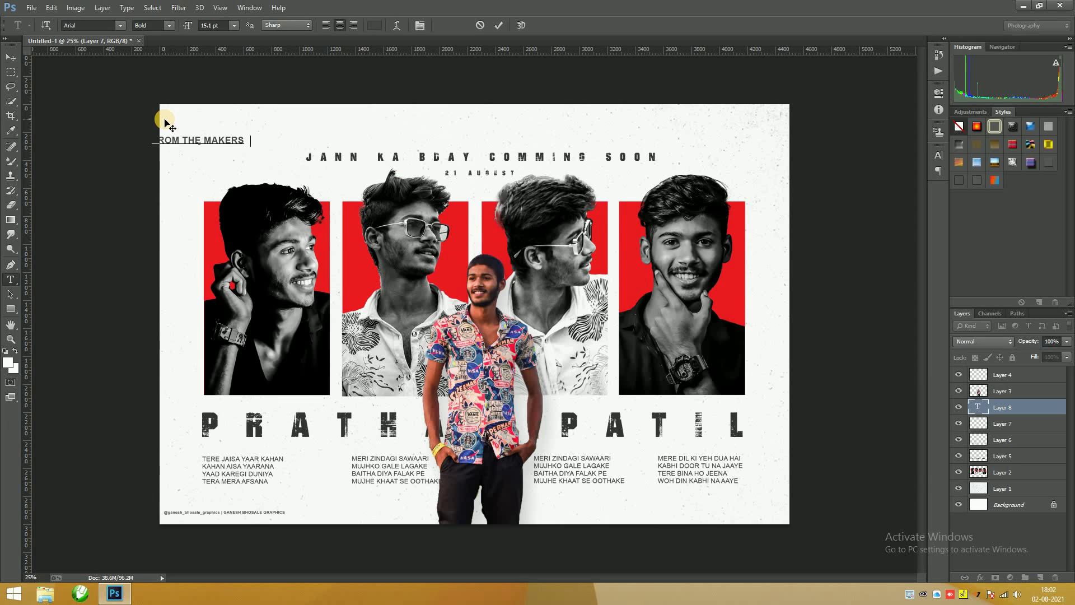
{"action": "type", "text": "GRANES"}
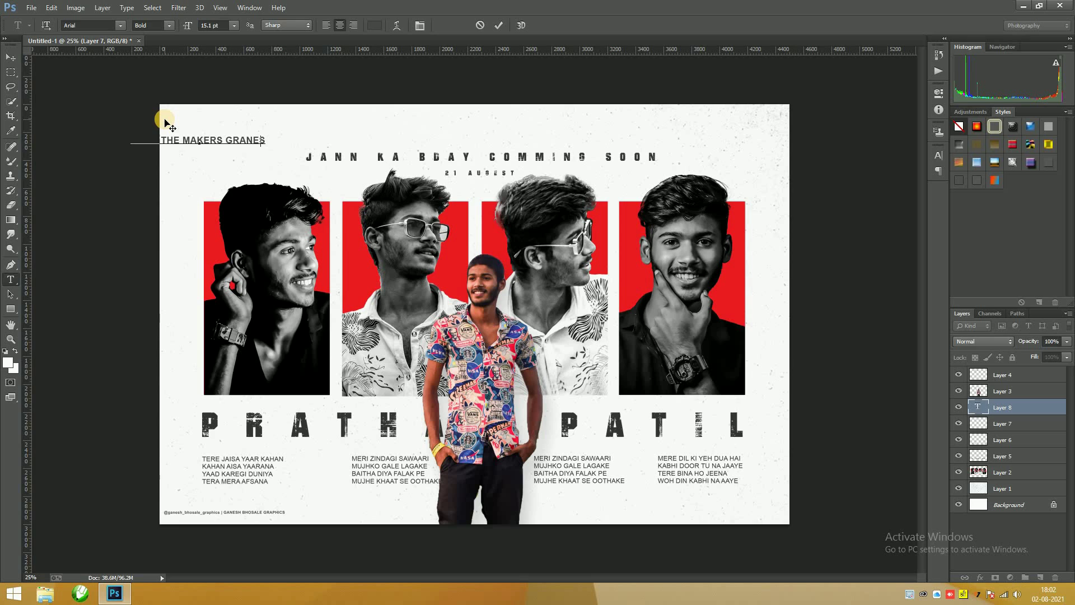
{"action": "key", "text": "BackSpace"}
{"action": "key", "text": "BackSpace"}
{"action": "key", "text": "BackSpace"}
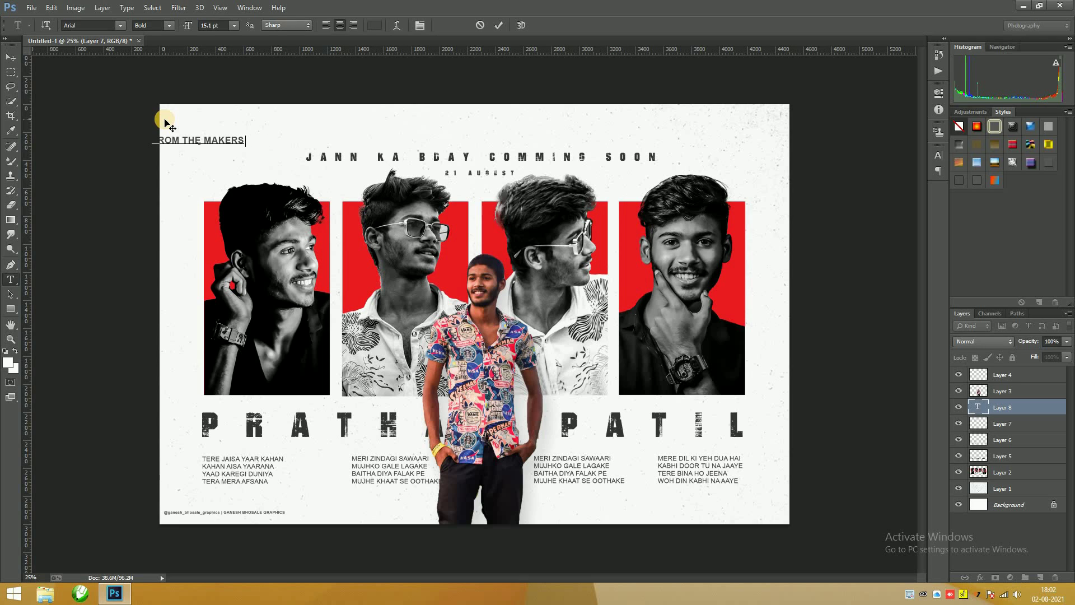
{"action": "left_click", "coordinate": [11, 57]}
{"action": "left_click_drag", "start_coordinate": [398, 139], "coordinate": [458, 140]}
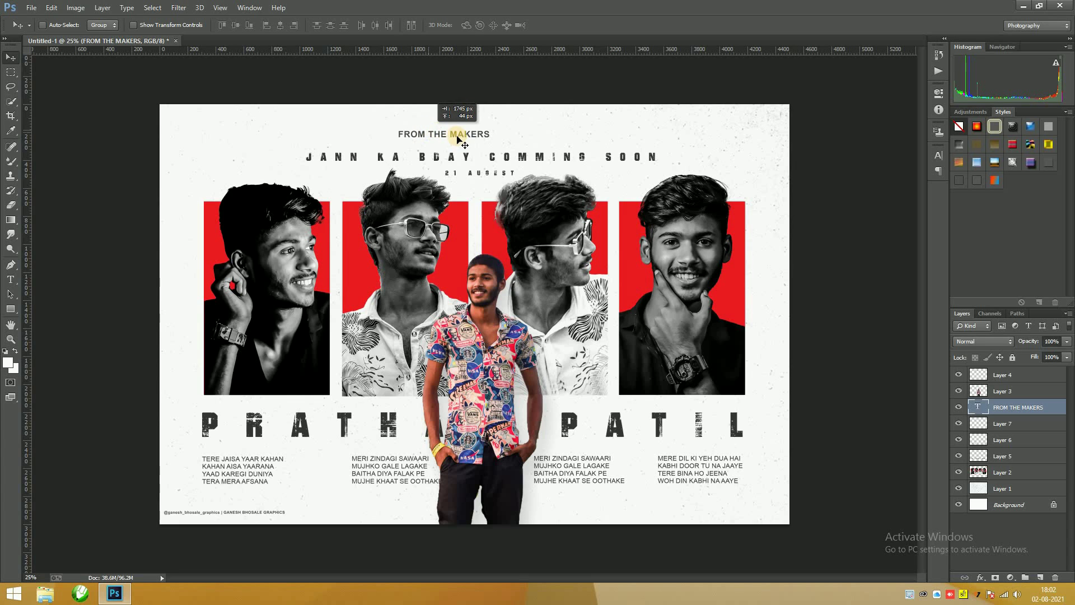
{"action": "left_click_drag", "start_coordinate": [458, 140], "coordinate": [450, 145]}
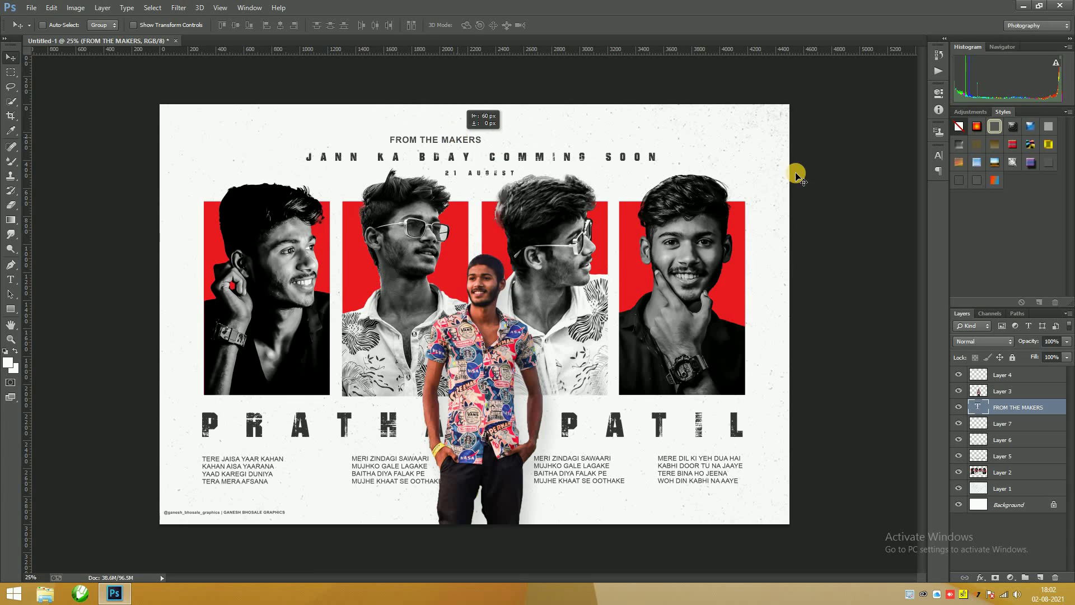
{"action": "left_click", "coordinate": [939, 156]}
- Make FROM THE MAKERS faux italic and shrink it slightly
{"action": "left_click", "coordinate": [832, 235]}
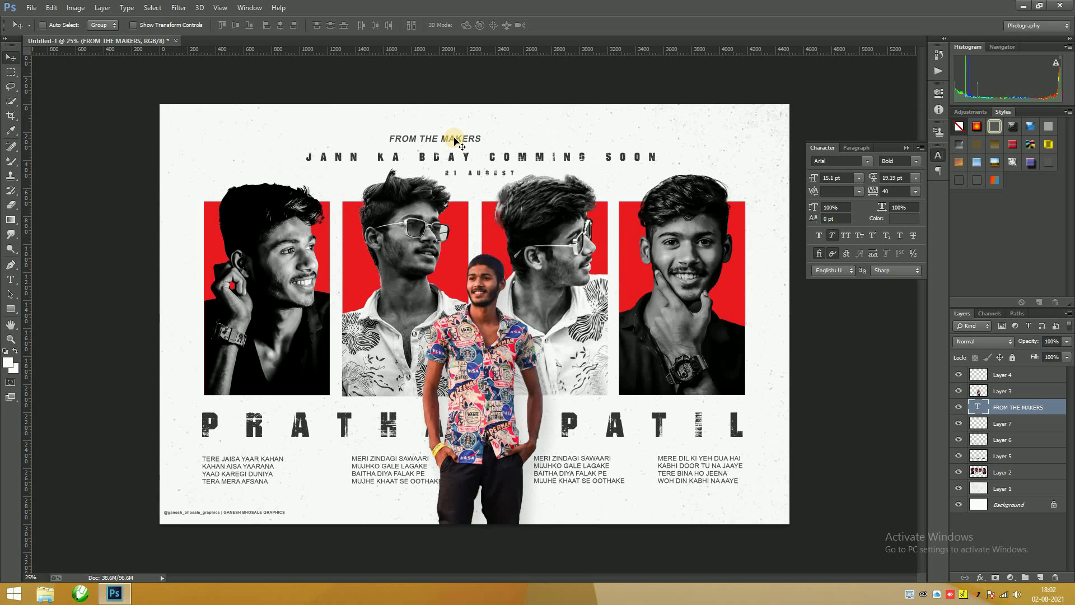
{"action": "key", "text": "ctrl+t"}
{"action": "left_click_drag", "start_coordinate": [479, 132], "coordinate": [465, 135]}
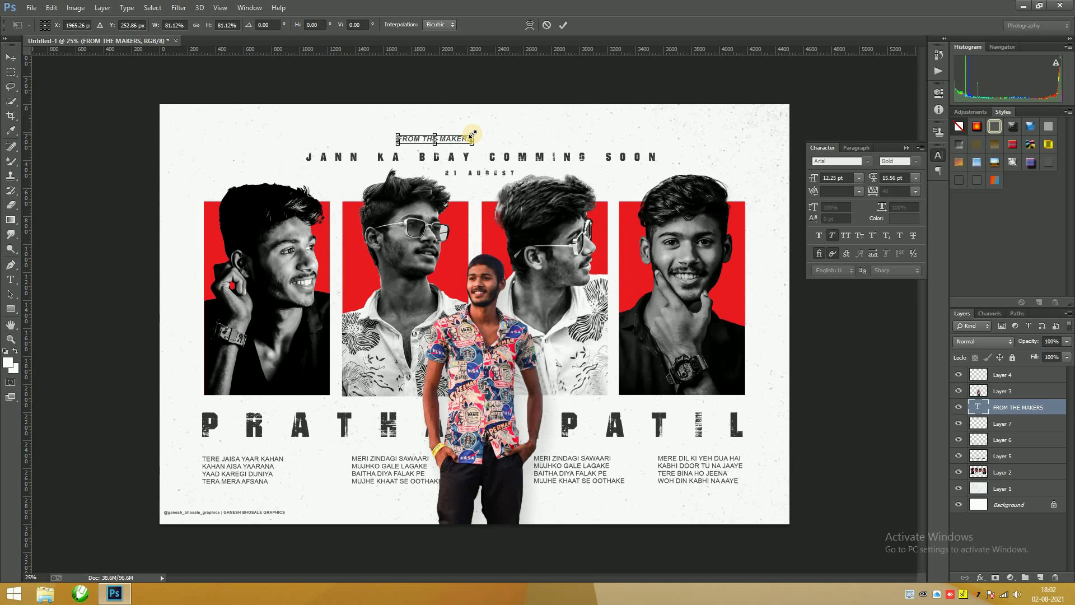
{"action": "key", "text": "Return"}
- Add a duplicate text line with the designer's name on two lines beside it
{"action": "key", "text": "ctrl+plus"}
{"action": "left_click_drag", "start_coordinate": [485, 96], "coordinate": [592, 96]}
{"action": "key", "text": "t"}
{"action": "triple_click", "coordinate": [521, 94]}
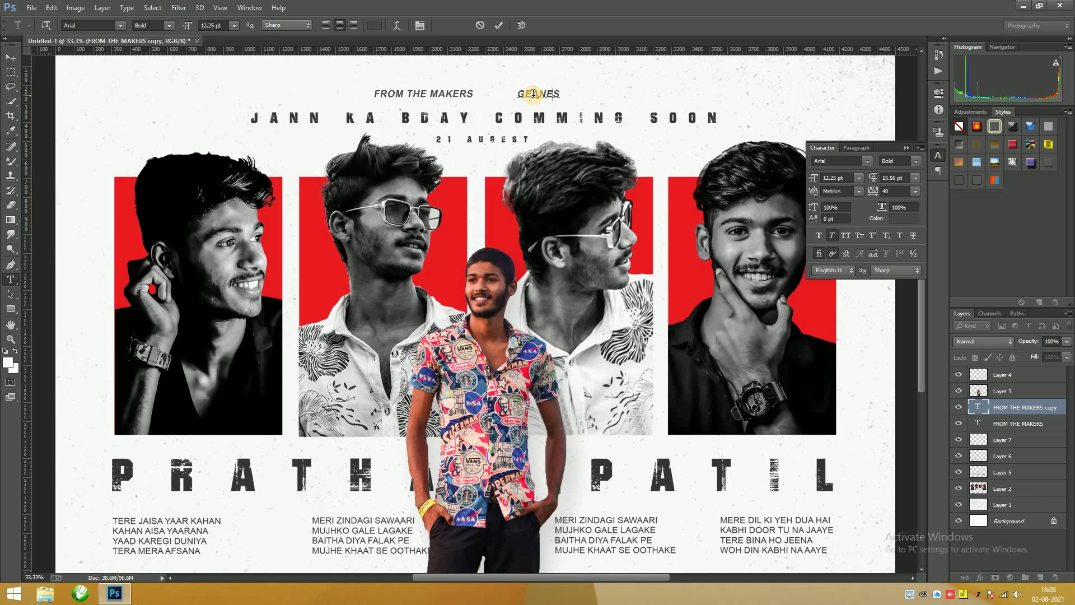
{"action": "type", "text": "GANESH BHOSALE"}
{"action": "key", "text": "Return"}
{"action": "left_click_drag", "start_coordinate": [483, 112], "coordinate": [447, 102]}
{"action": "key", "text": "ctrl+a"}
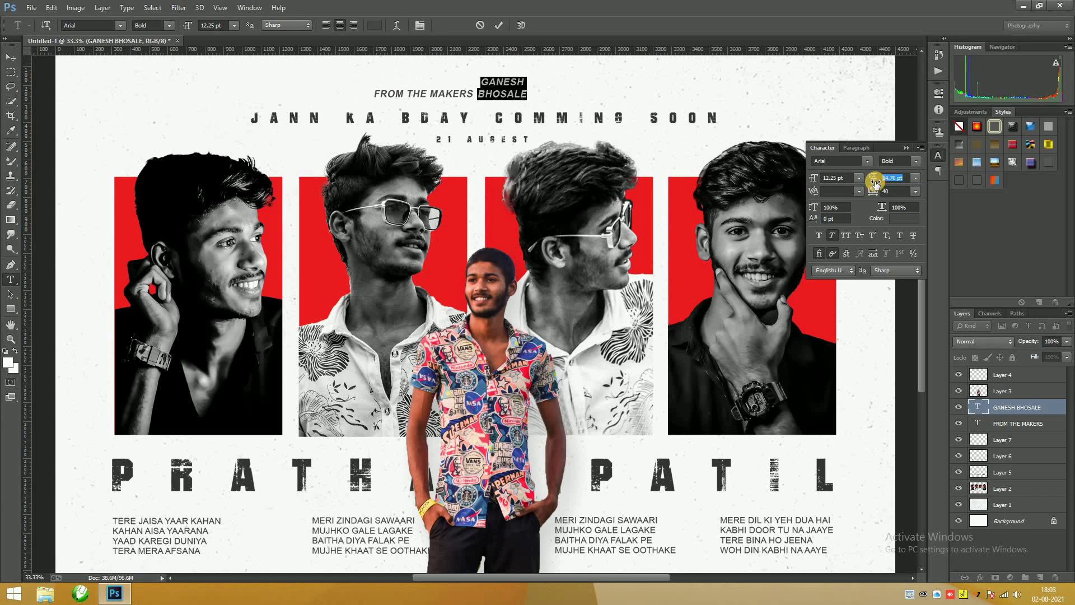
{"action": "left_click_drag", "start_coordinate": [872, 178], "coordinate": [862, 178]}
{"action": "key", "text": "ctrl+Return"}
{"action": "key", "text": "v"}
- Add a GRAPHICS text copy and arrange the branding words around the designer's name
{"action": "right_click", "coordinate": [482, 92]}
{"action": "left_click", "coordinate": [504, 99]}
{"action": "left_click_drag", "start_coordinate": [426, 94], "coordinate": [582, 96]}
{"action": "type", "text": "GRAPHICS"}
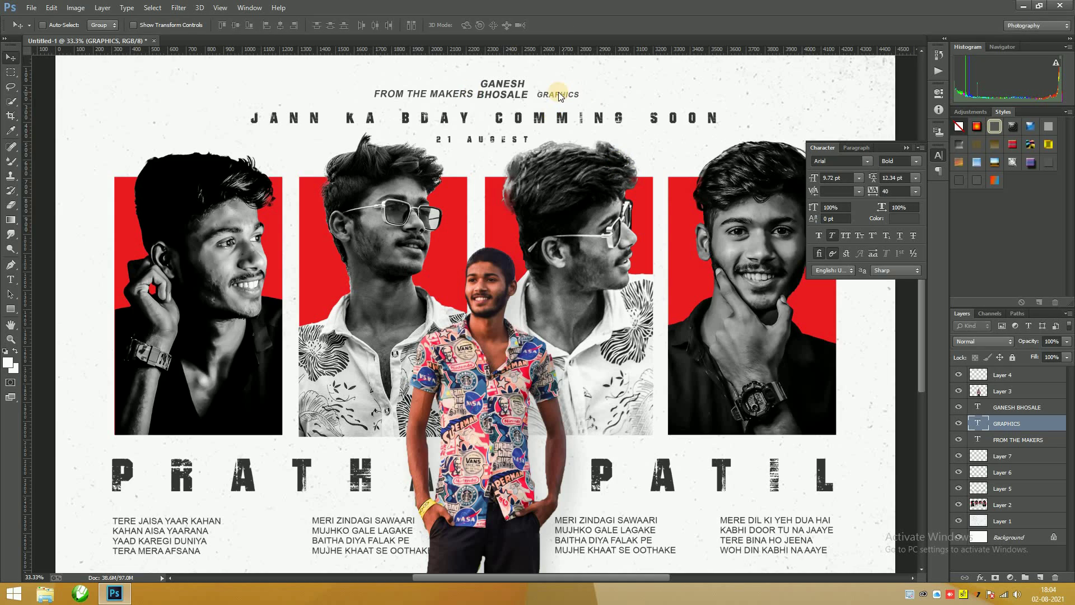
{"action": "left_click", "coordinate": [426, 94], "text": "ctrl"}
{"action": "left_click_drag", "start_coordinate": [425, 94], "coordinate": [454, 105]}
{"action": "left_click", "coordinate": [905, 147]}
{"action": "scroll", "coordinate": [908, 149], "scroll_direction": "down", "scroll_amount": 1}
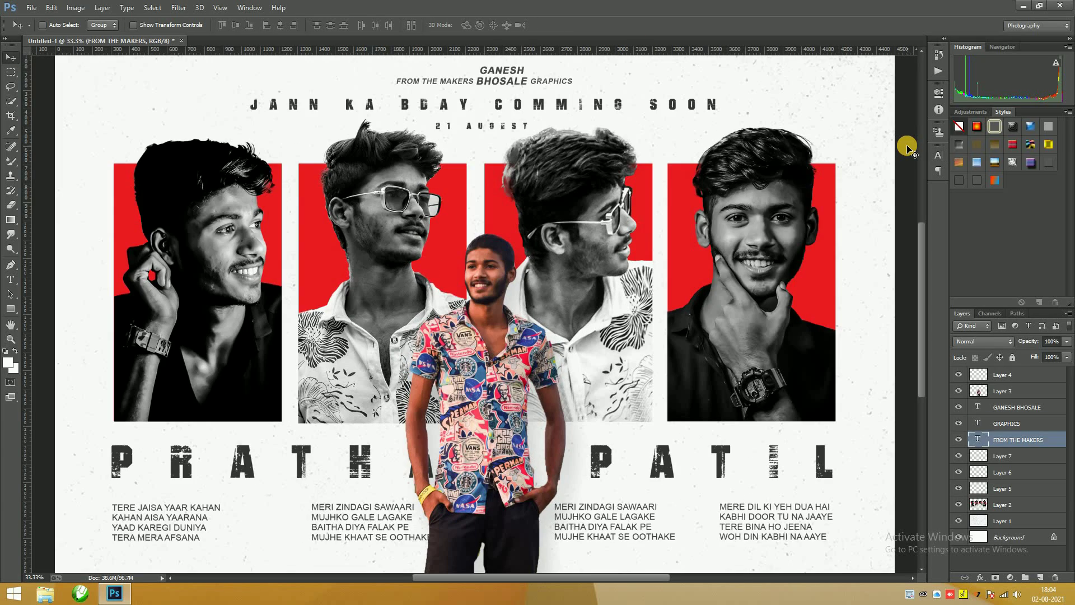
{"action": "key", "text": "f"}
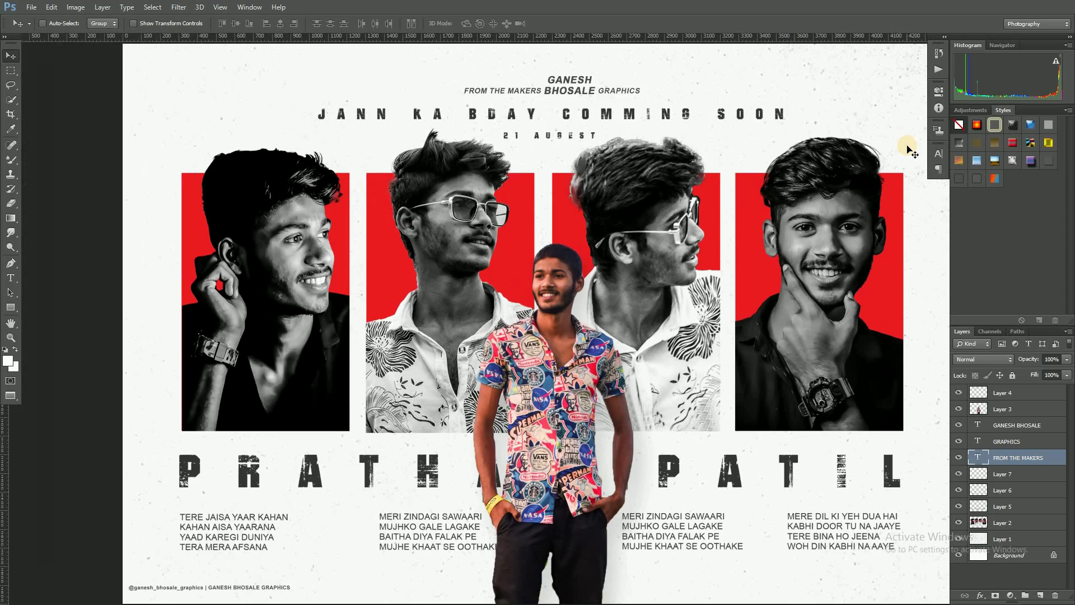
{"action": "key", "text": "f"}
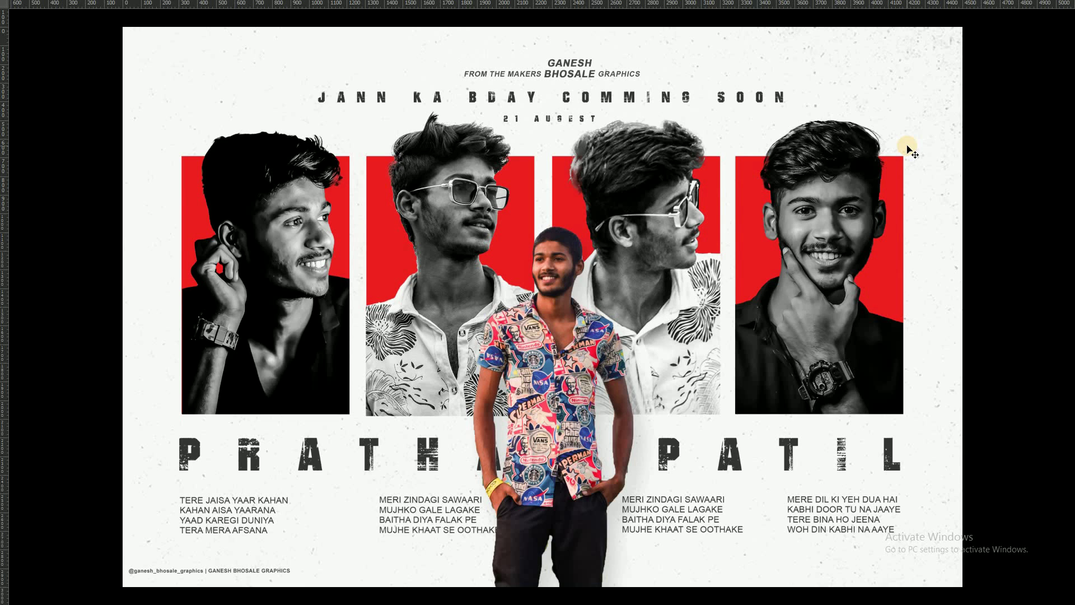
{"action": "key", "text": "f"}
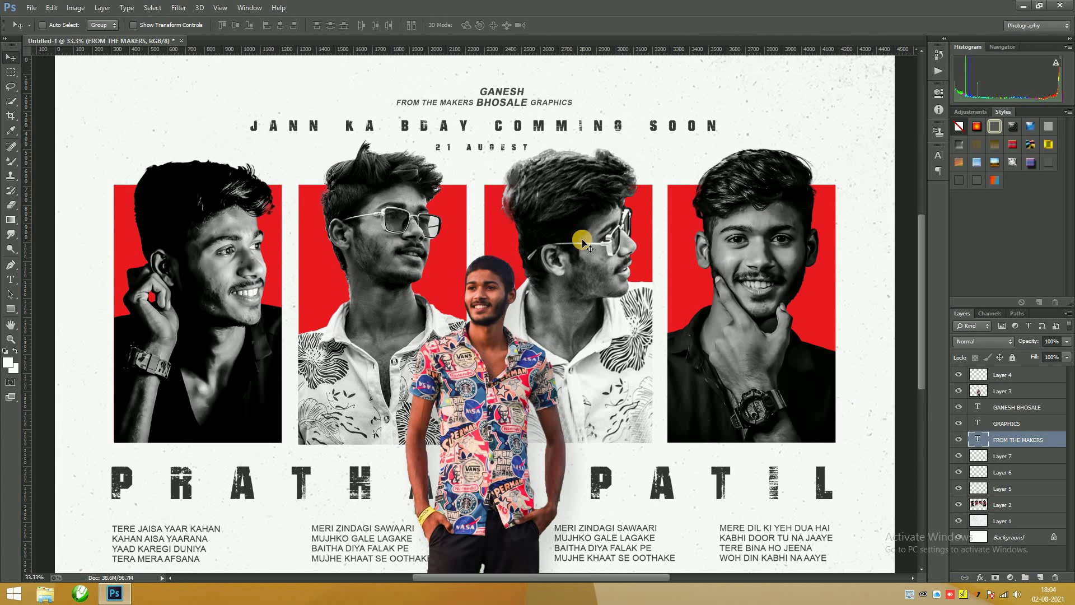
{"action": "left_click", "coordinate": [904, 594]}
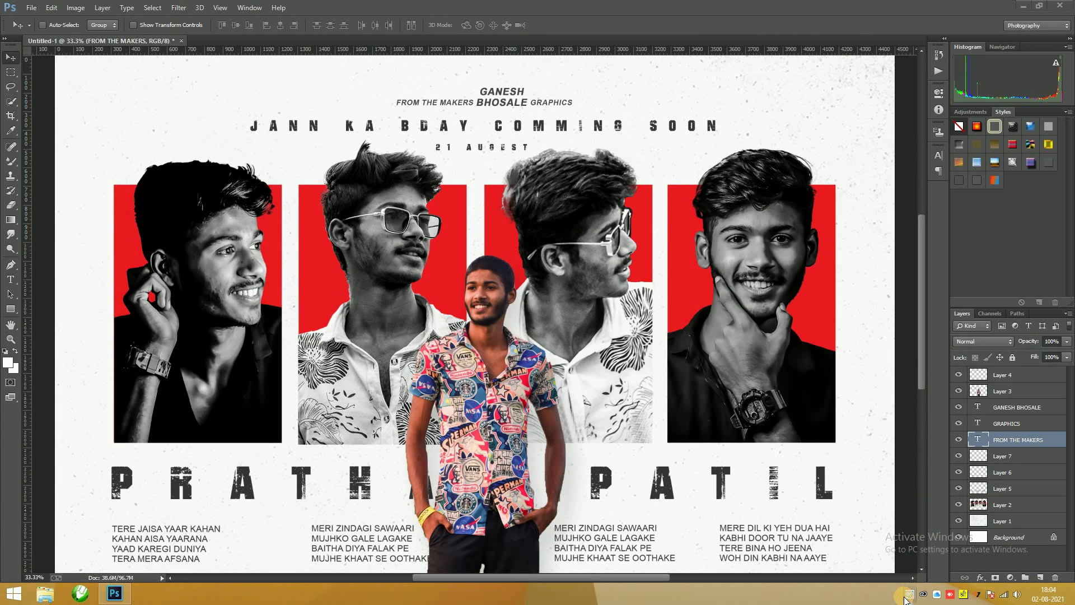